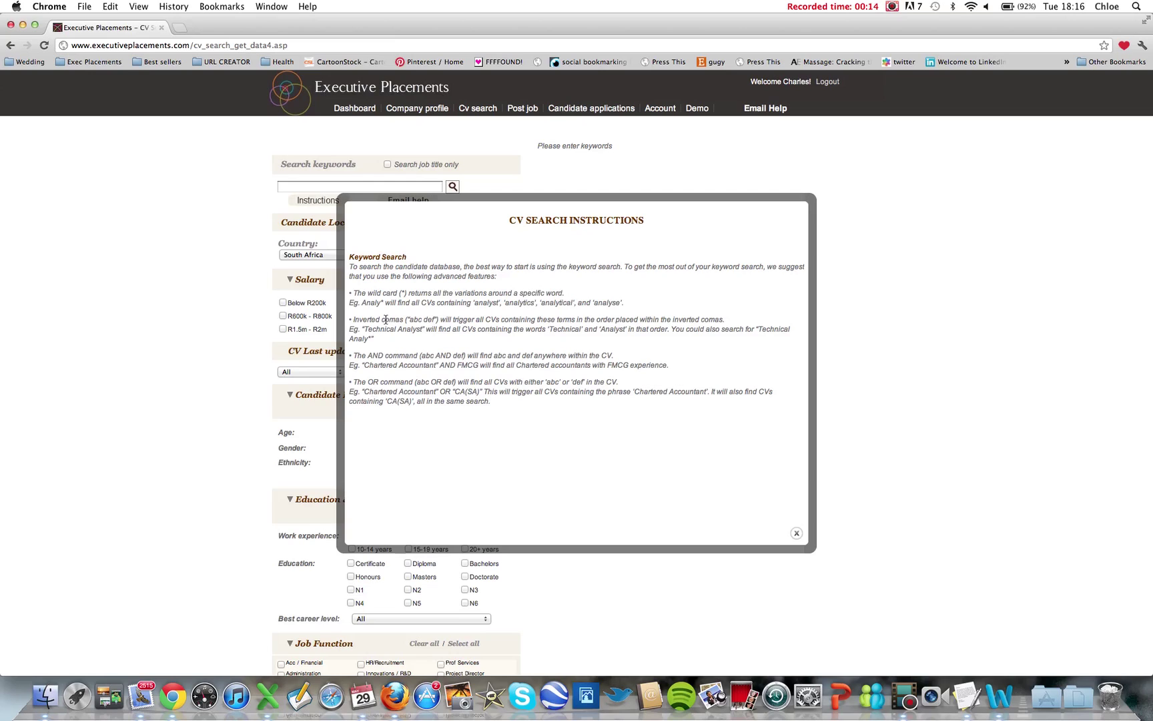
Step: Read the CV search instructions on wildcards, inverted commas and the AND and OR commands, and close them
left_click_drag(401, 294, 406, 293)
left_click_drag(362, 304, 382, 304)
left_click(492, 304)
left_click_drag(367, 331, 422, 330)
left_click(365, 330)
left_click_drag(366, 339, 374, 338)
left_click(377, 357)
left_click_drag(364, 392, 480, 391)
left_click_drag(368, 392, 484, 392)
left_click(370, 393)
left_click(796, 534)
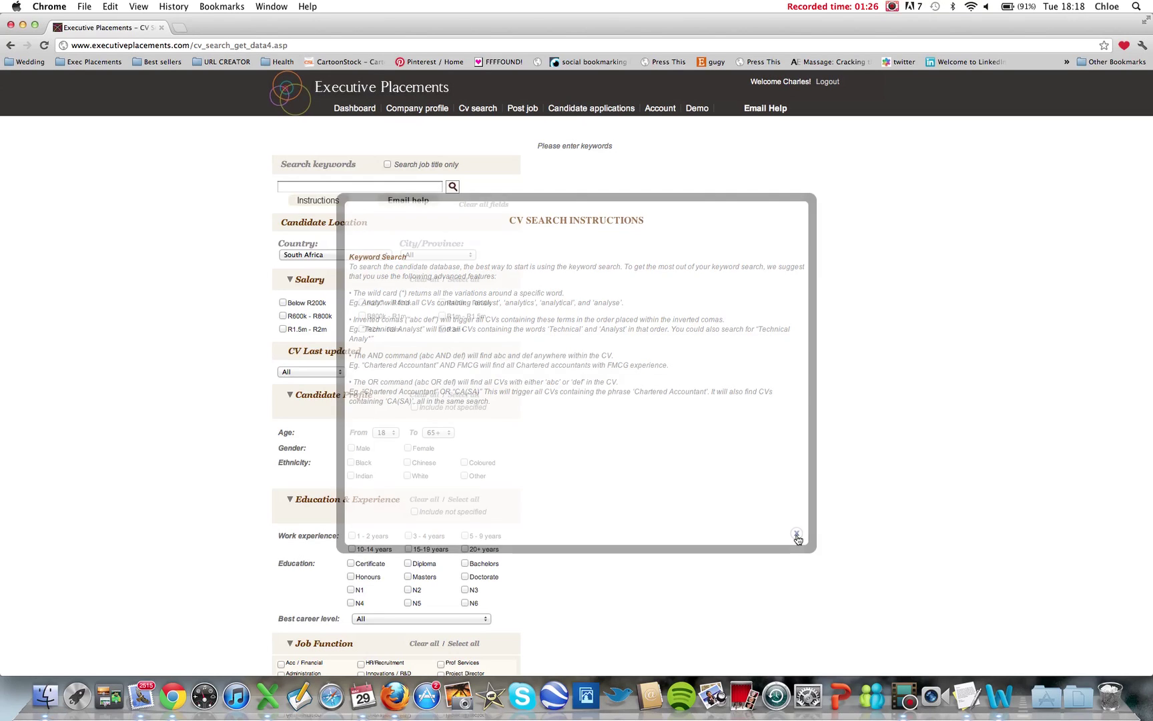
Step: Switch to the TextEdit notes, copy "mechanical engineer*" AND hydraulic*, and run it as the keyword search in Chrome
left_click(966, 698)
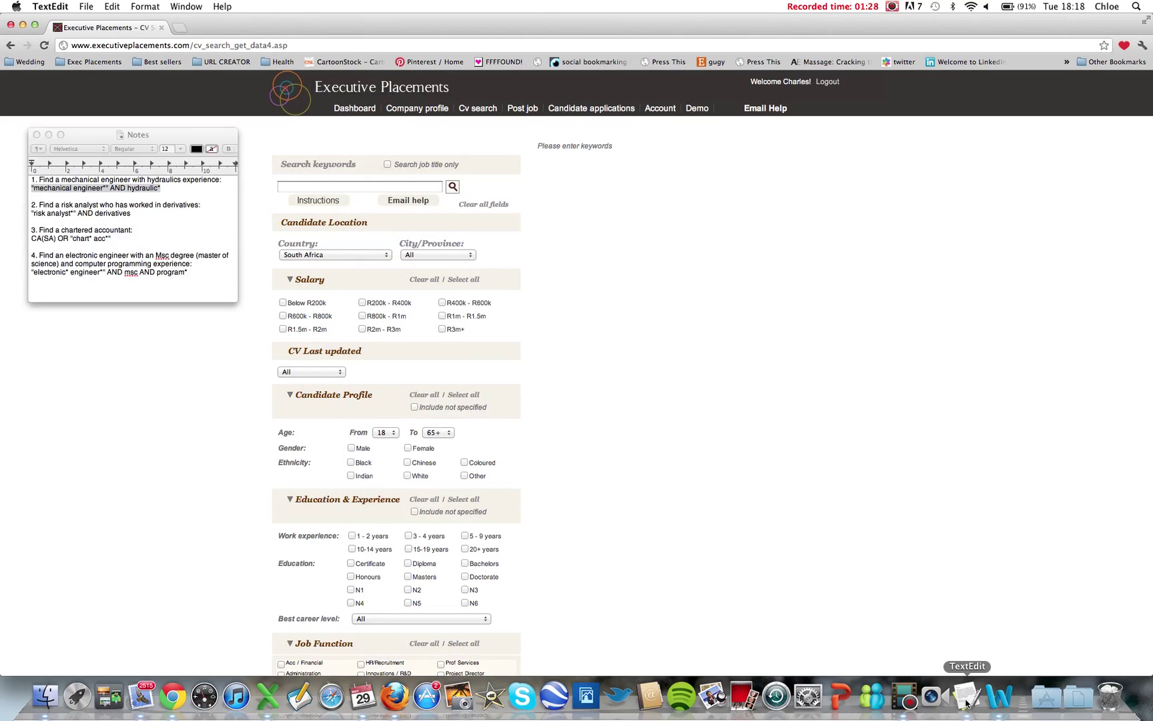
left_click(83, 194)
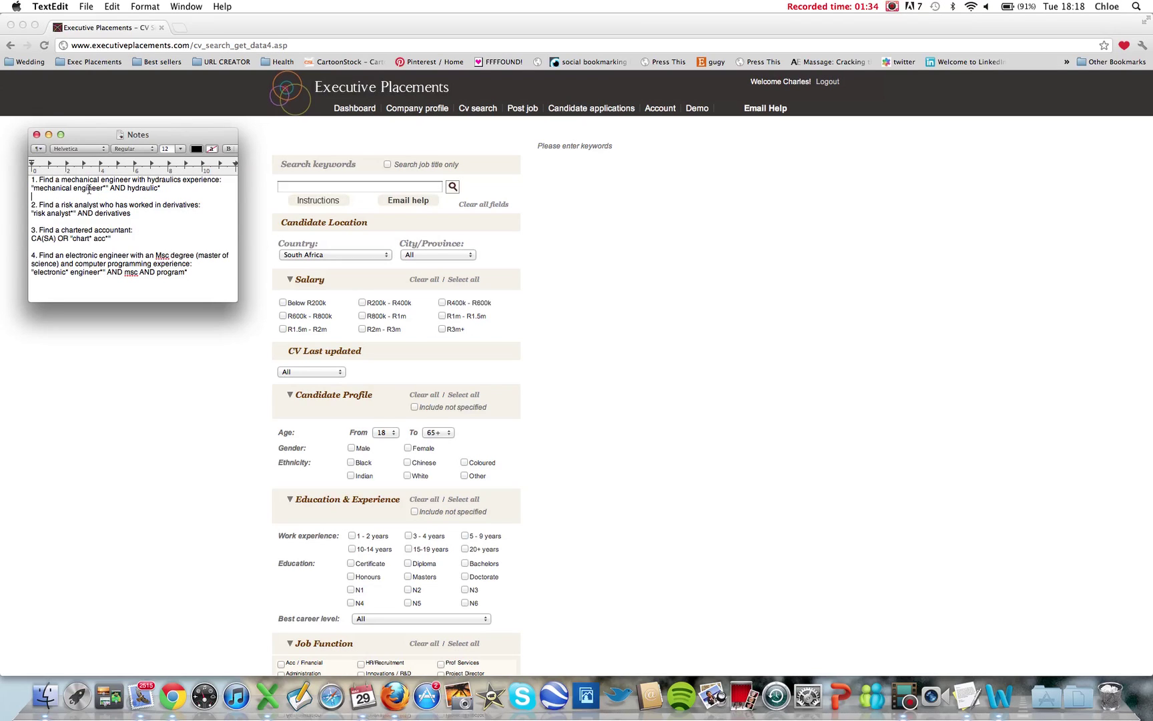
left_click_drag(167, 188, 12, 189)
key("super+c")
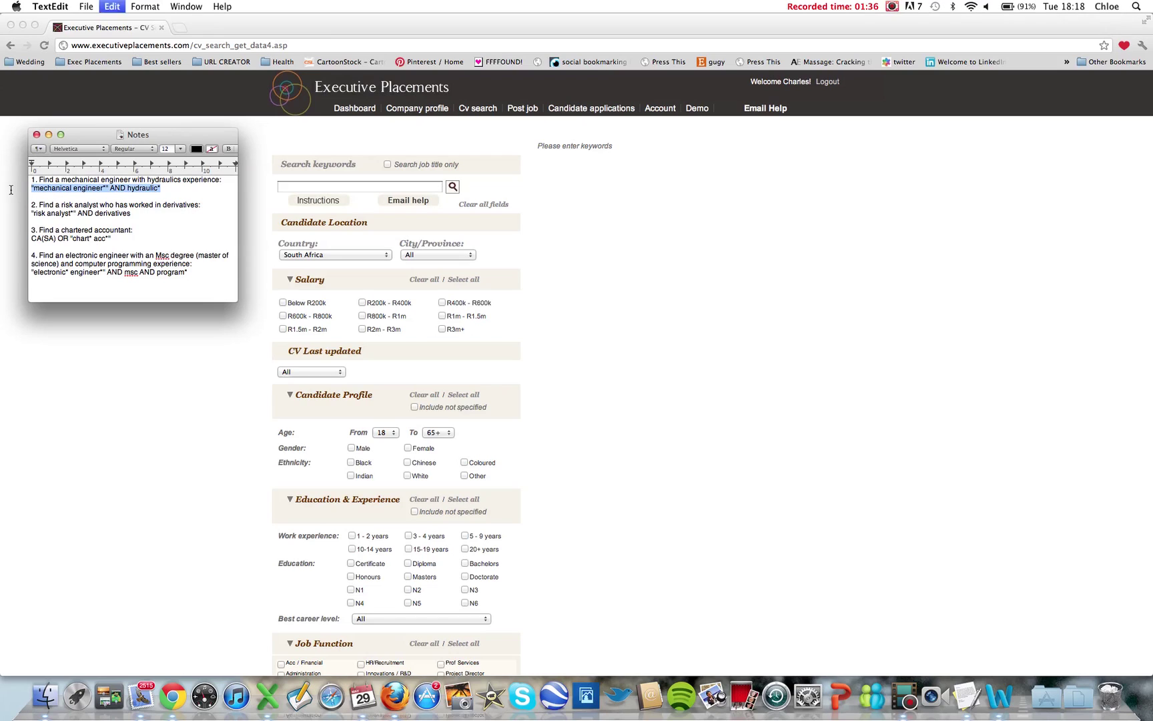
left_click(292, 187)
key("super+v")
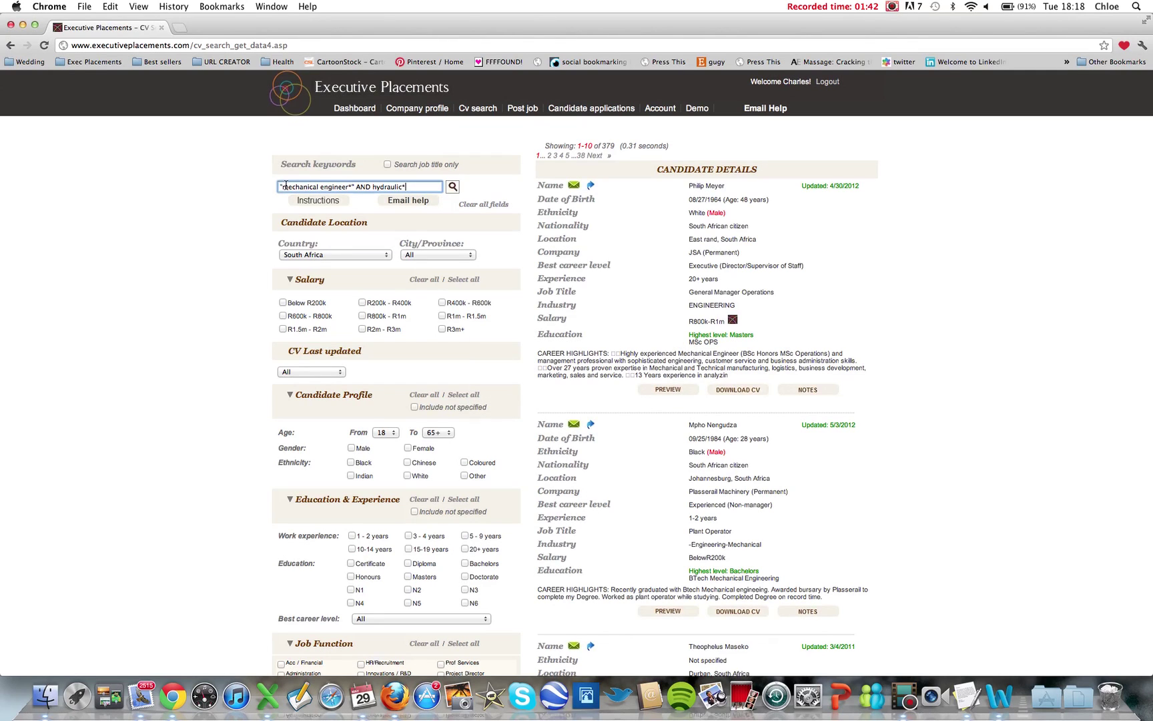
Step: Preview the first candidate's CV, read through the highlighted keywords, and close the preview
left_click(344, 187)
left_click(670, 392)
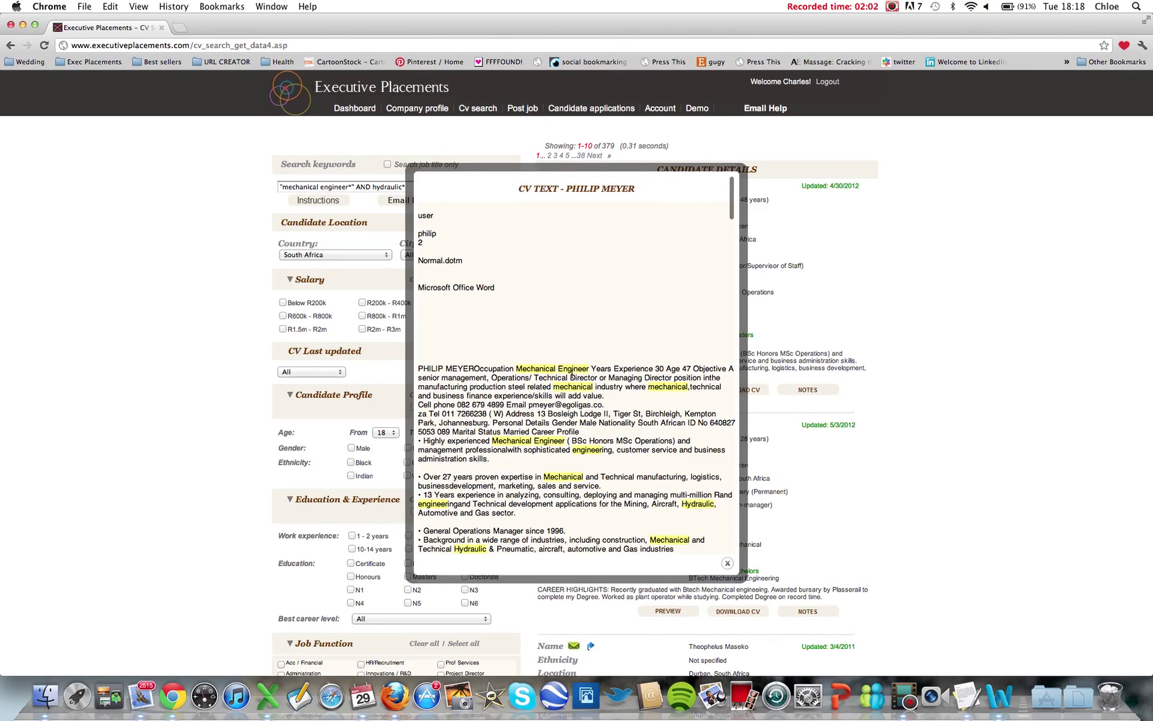
scroll(592, 467, "down", 1)
scroll(592, 467, "down", 10)
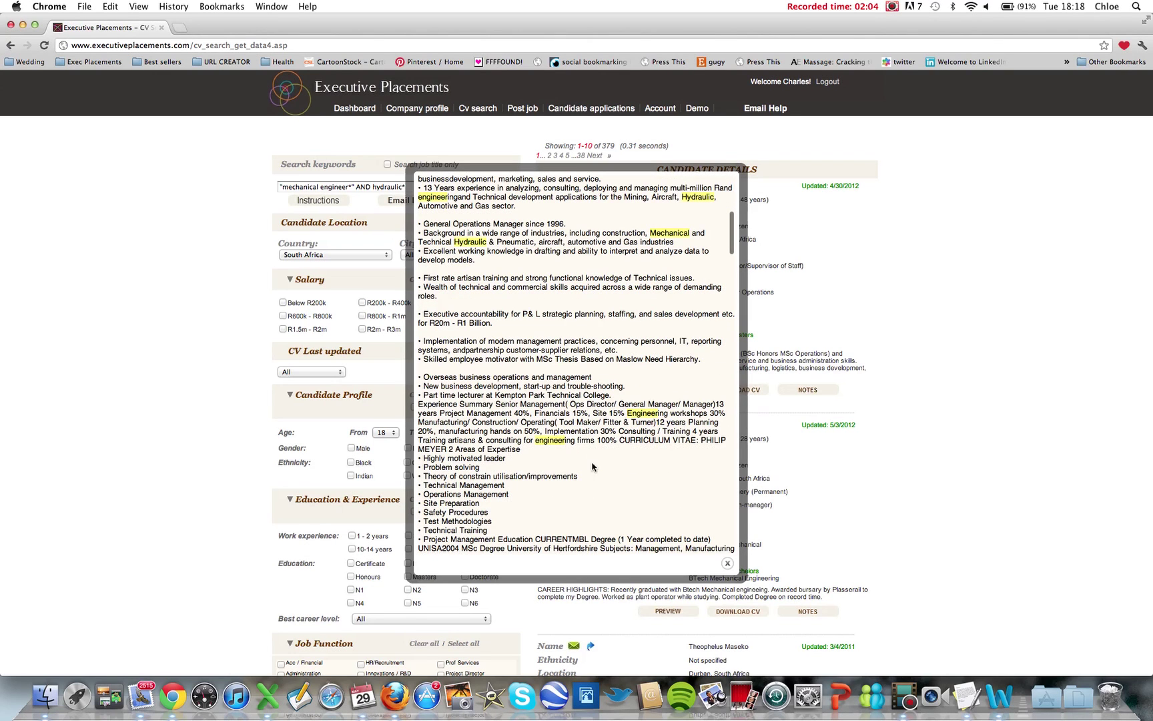
left_click(728, 562)
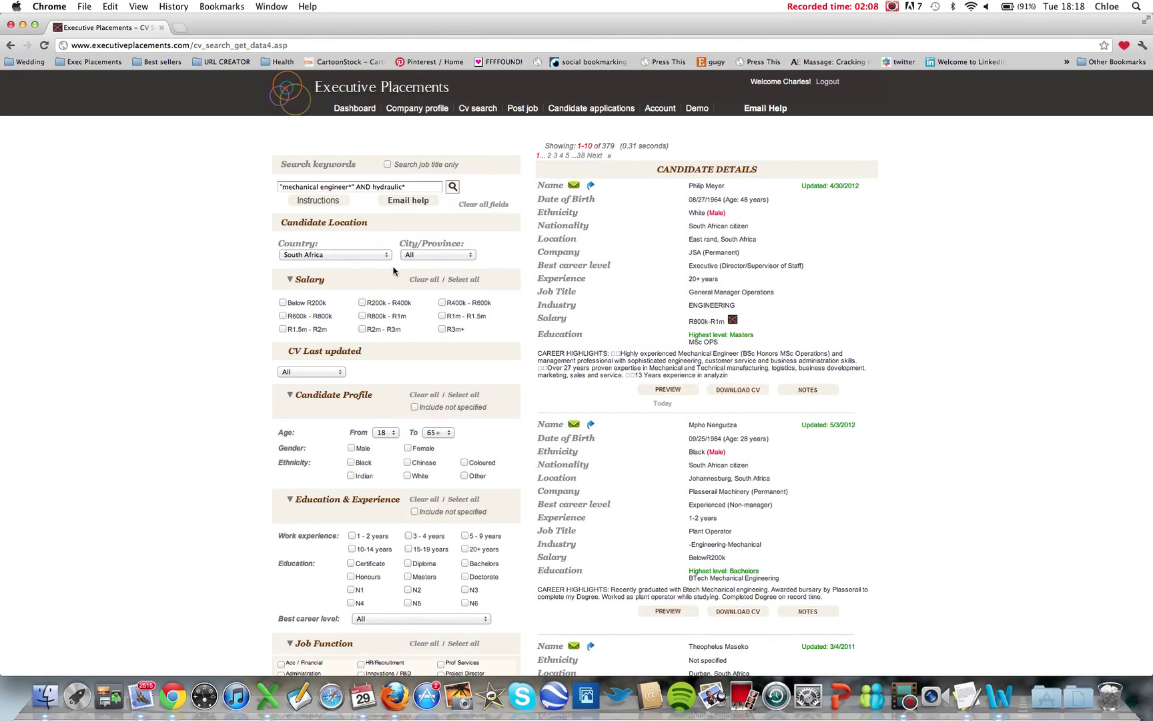
Step: Narrow the candidates to the city of Johannesburg and the R600k - R800k salary range
left_click(413, 254)
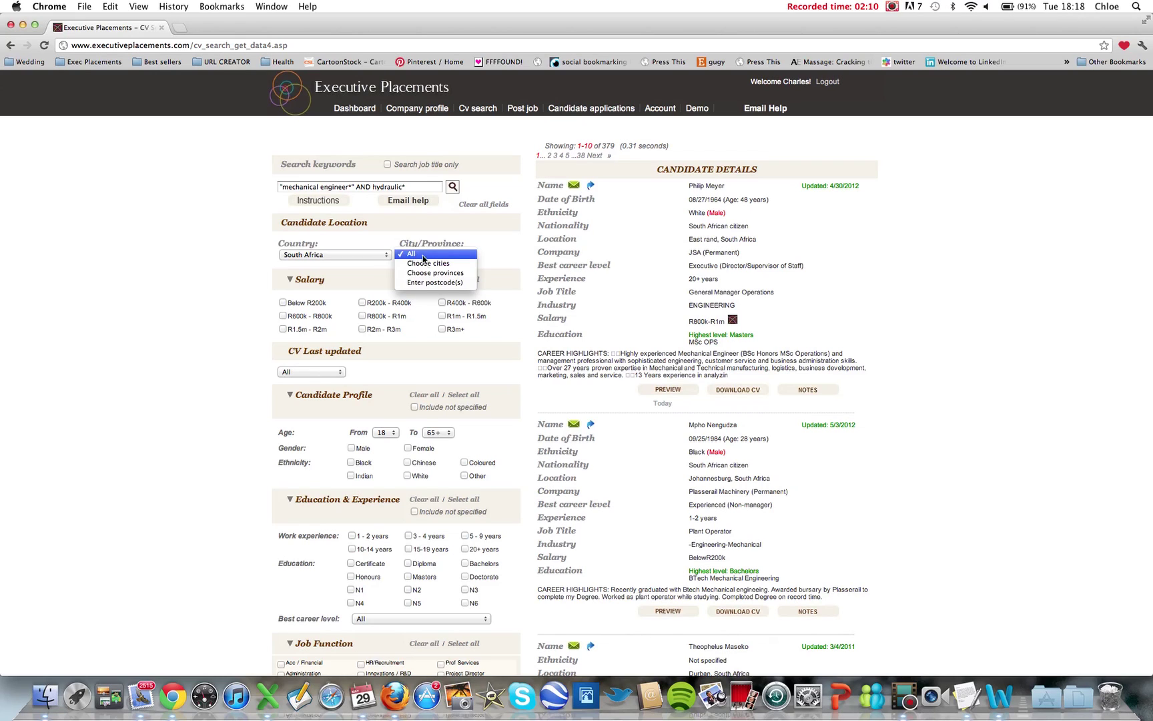
left_click(428, 263)
left_click(284, 279)
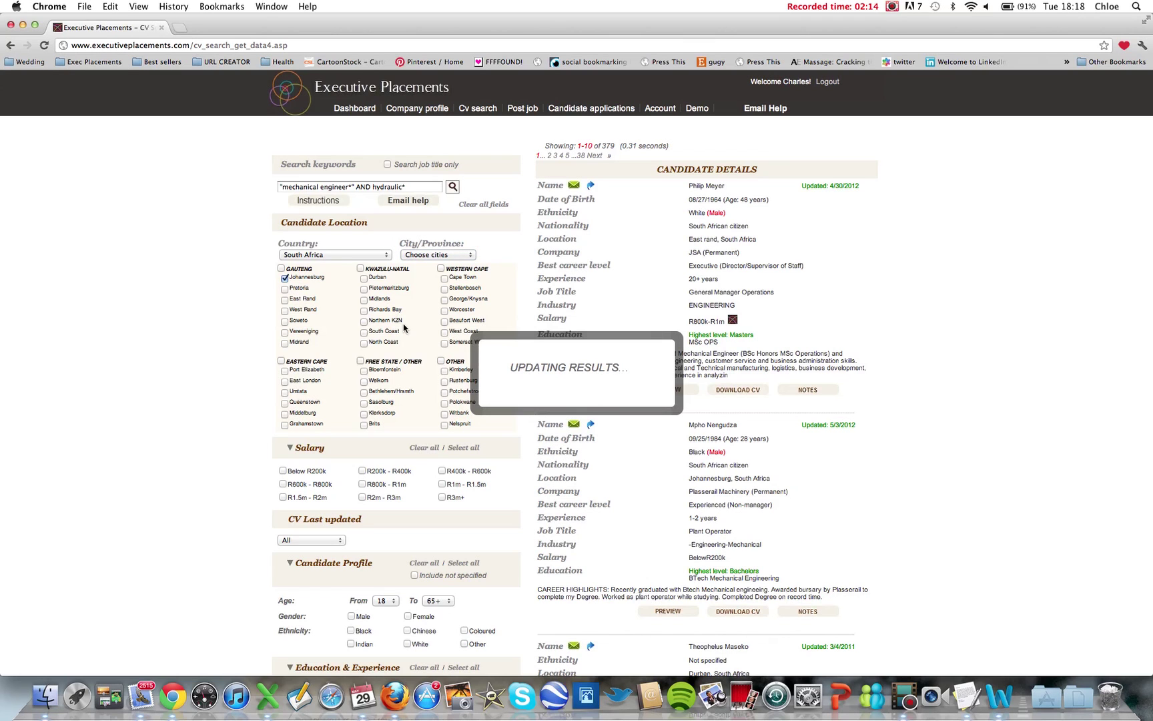
scroll(365, 493, "down", 3)
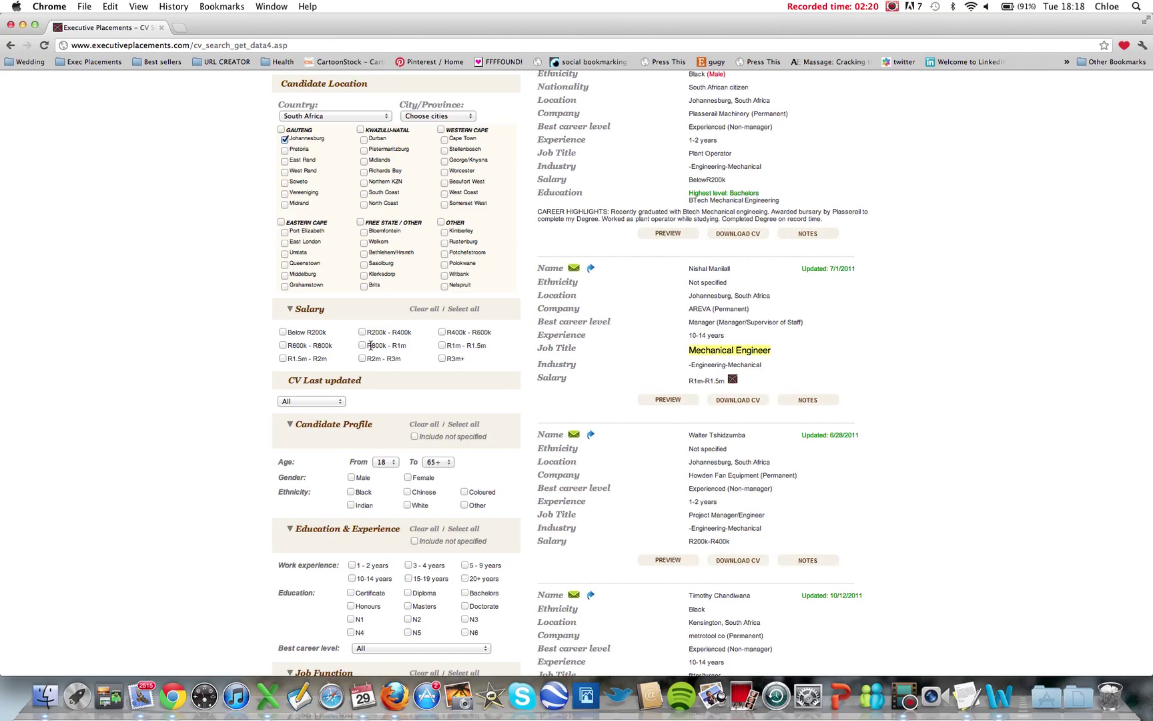
left_click(282, 346)
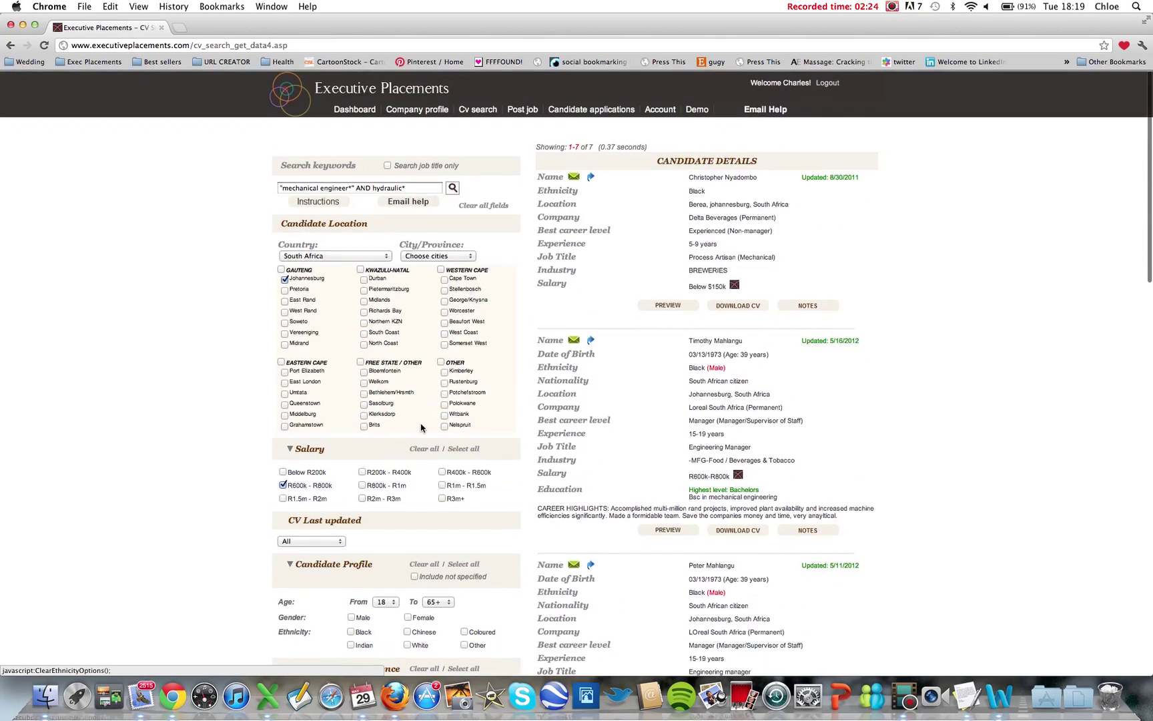
Step: Filter the candidate profile by gender Male and ethnicity Black
scroll(421, 428, "down", 1)
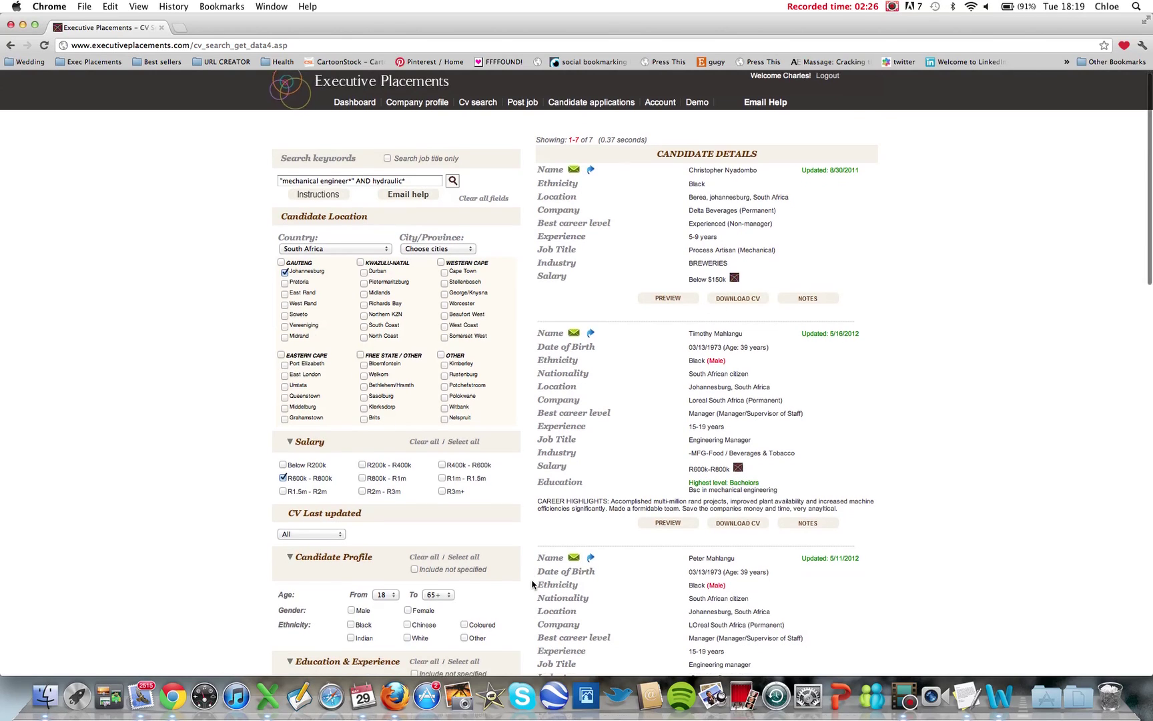
scroll(532, 584, "down", 4)
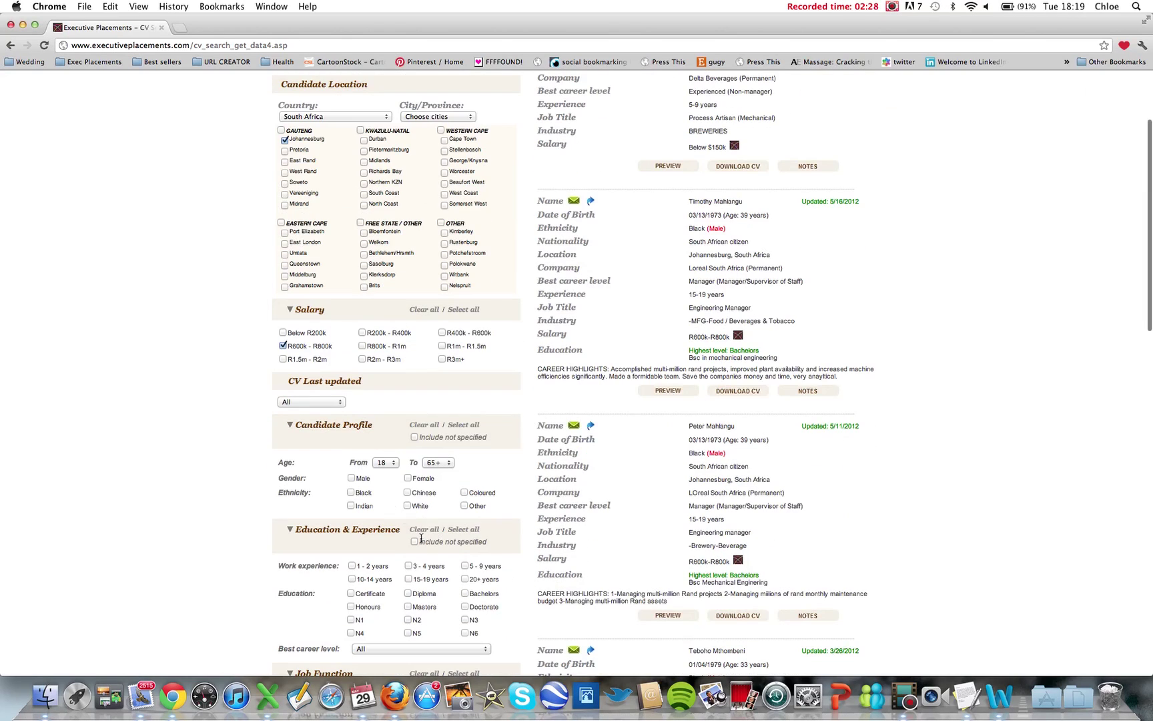
left_click(351, 478)
scroll(435, 508, "up", 4)
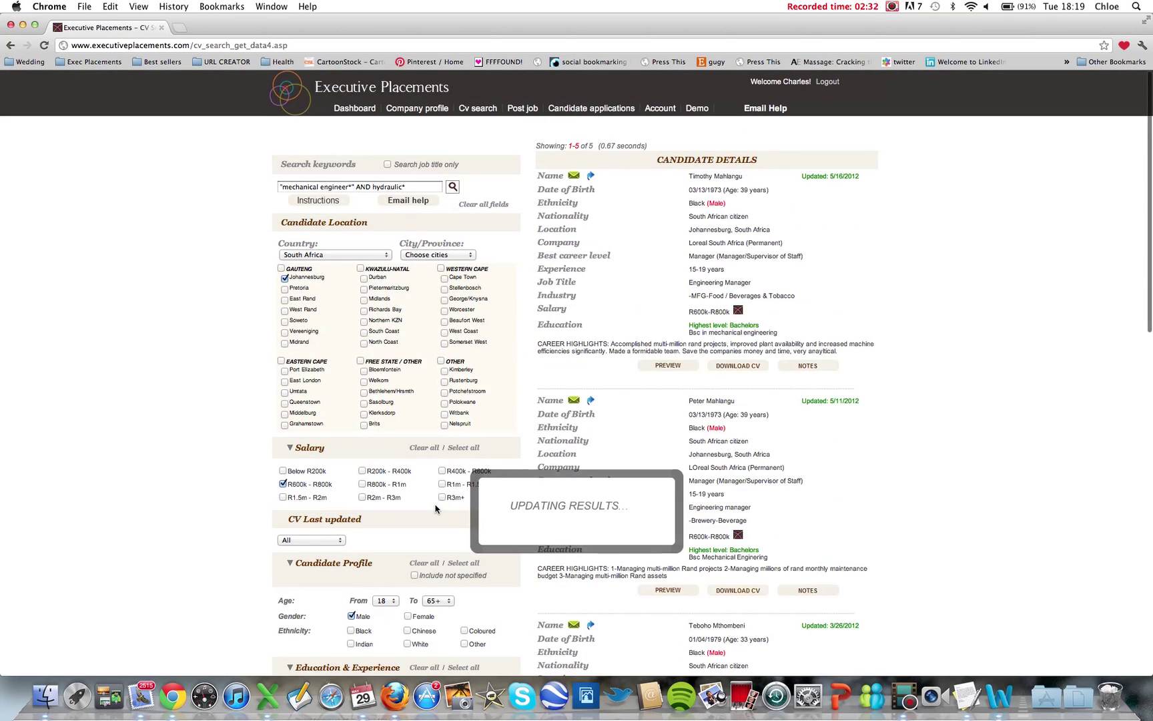
scroll(524, 379, "down", 2)
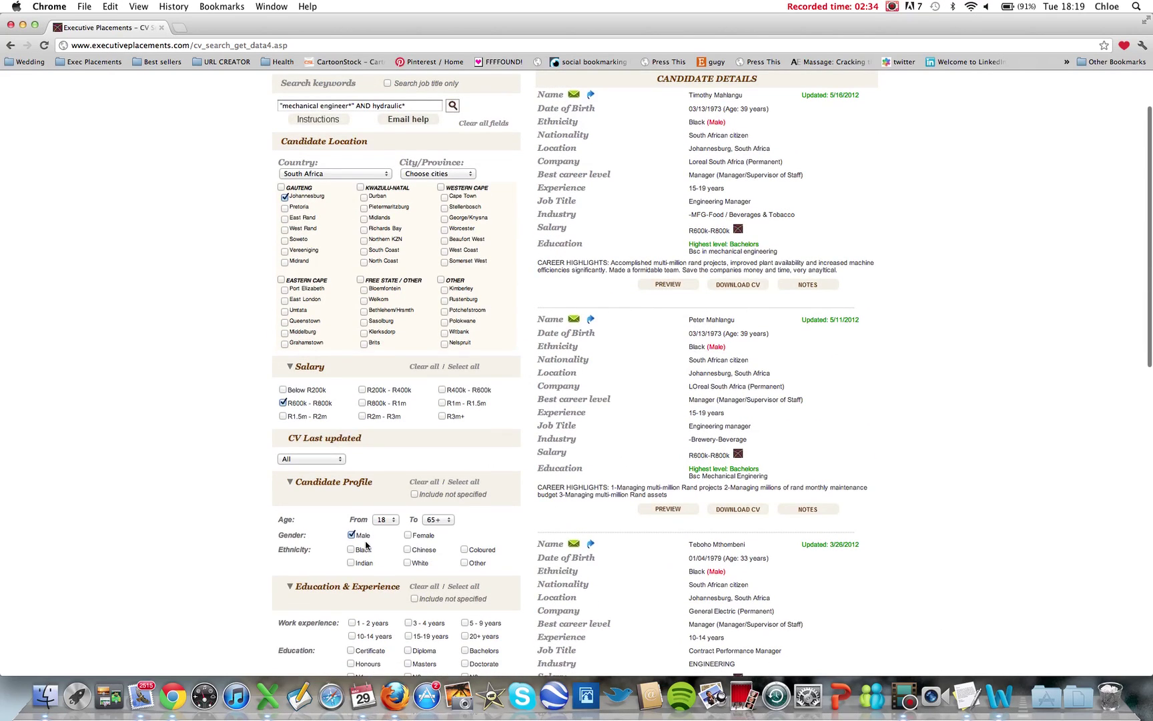
left_click(351, 550)
scroll(531, 499, "up", 3)
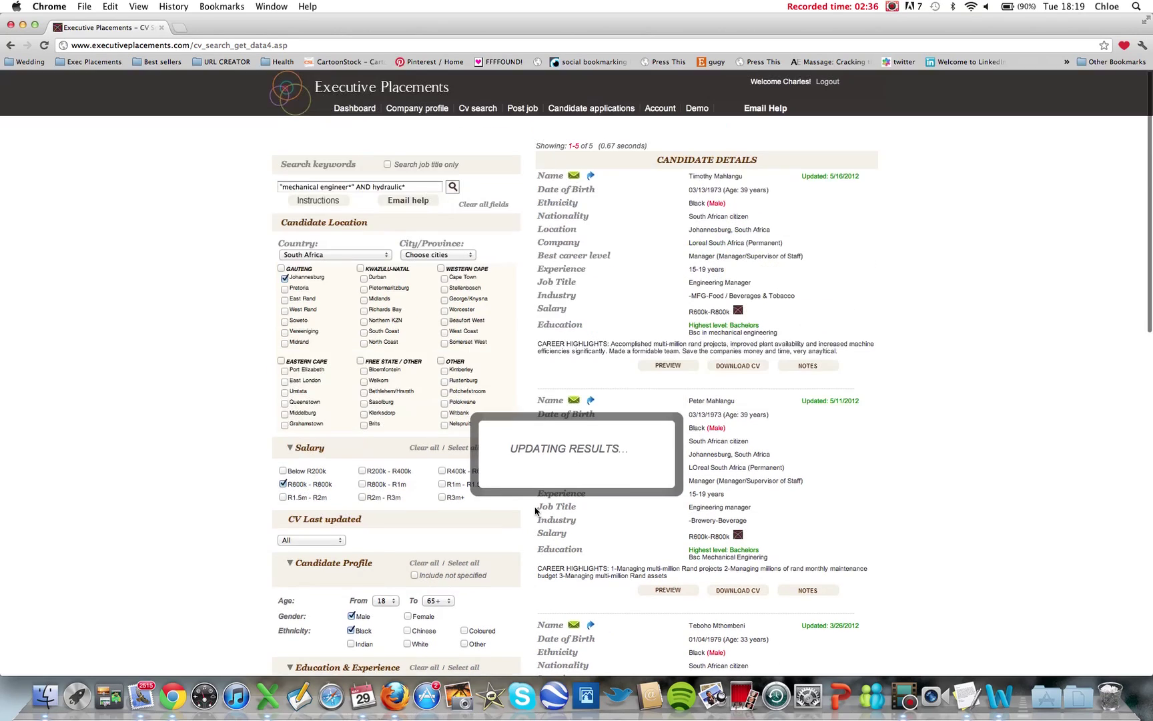
Step: Examine the best career level options, the job function and industry filters, and the filtered candidates
scroll(535, 511, "down", 3)
scroll(535, 511, "down", 3)
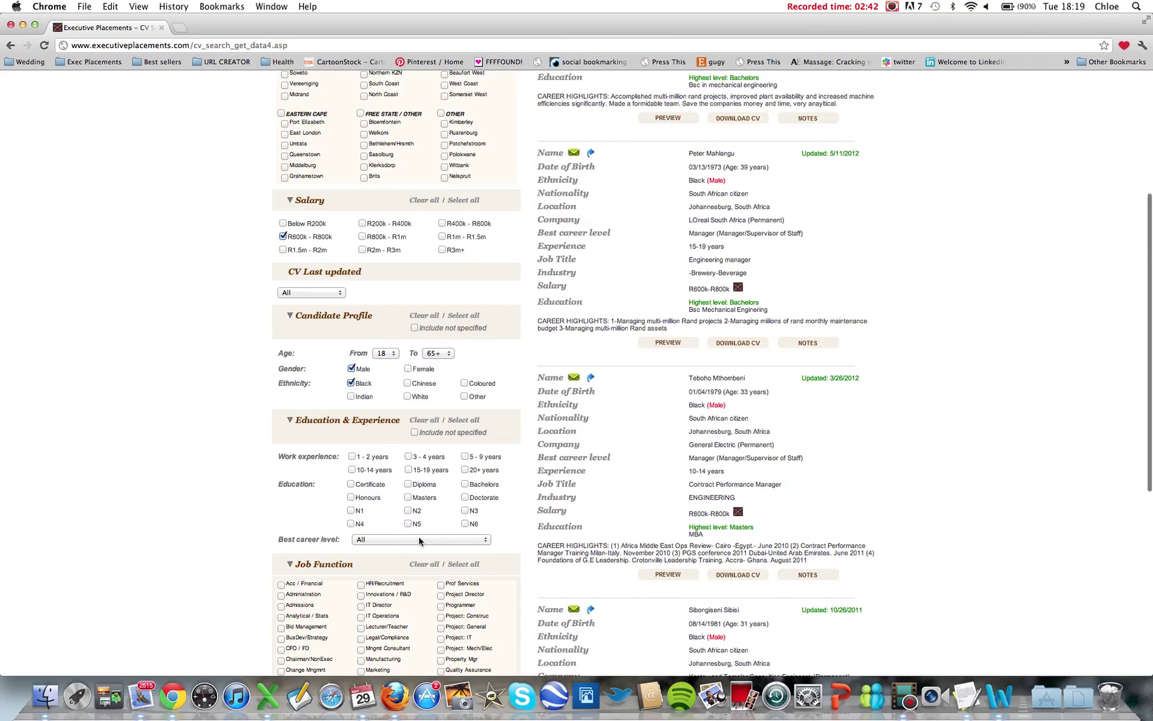
left_click(398, 540)
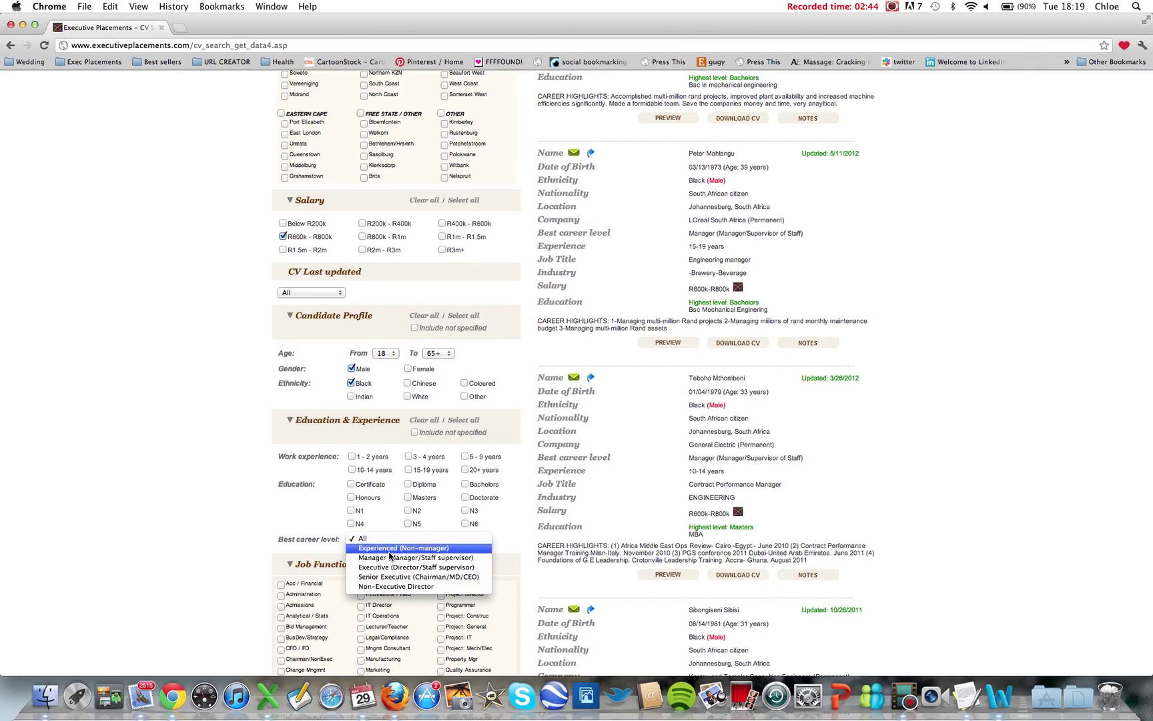
left_click(319, 554)
scroll(318, 551, "down", 5)
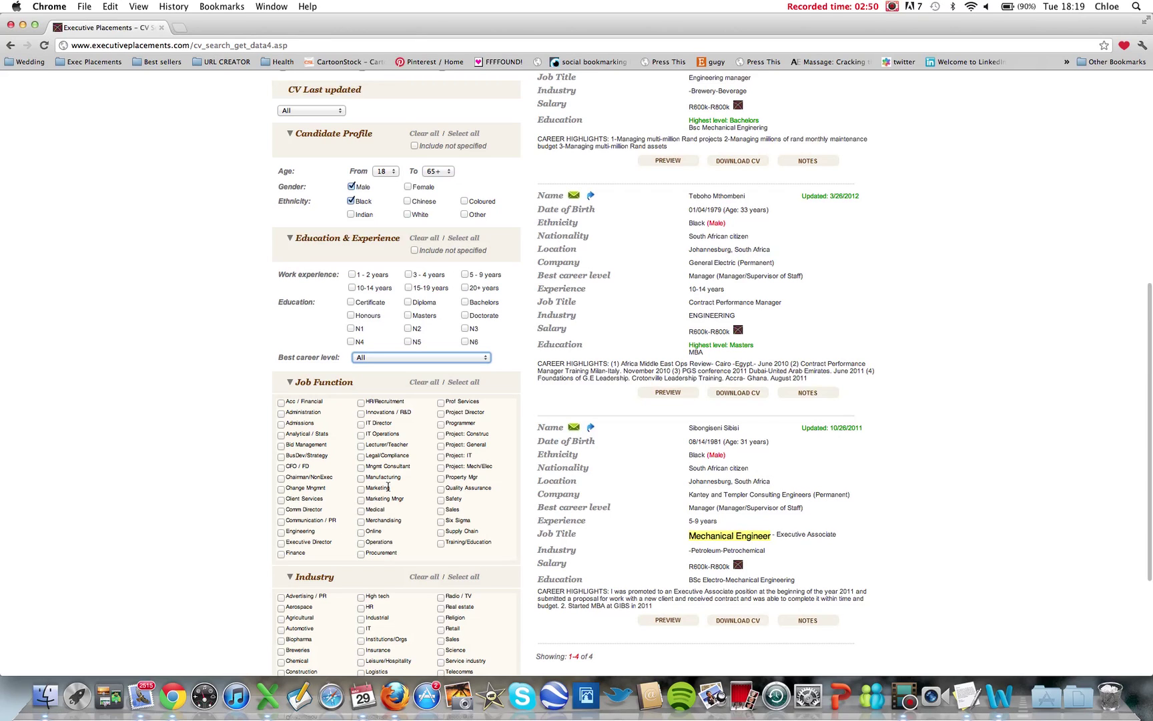
scroll(397, 401, "up", 6)
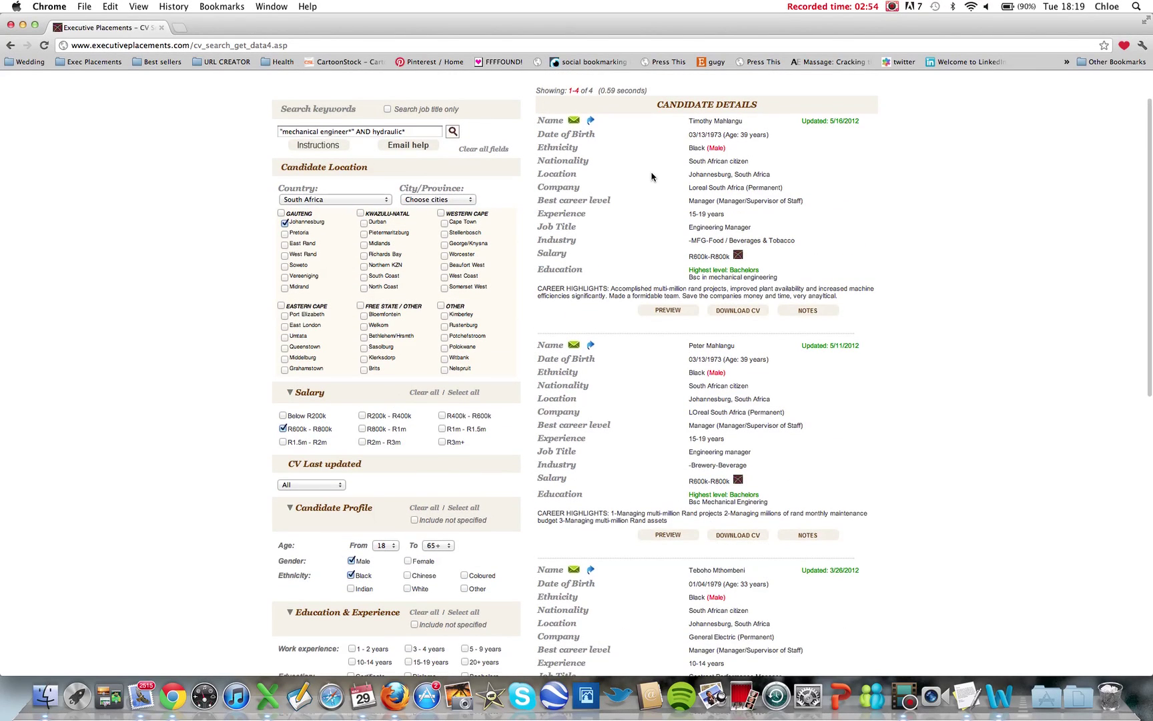
scroll(652, 177, "up", 2)
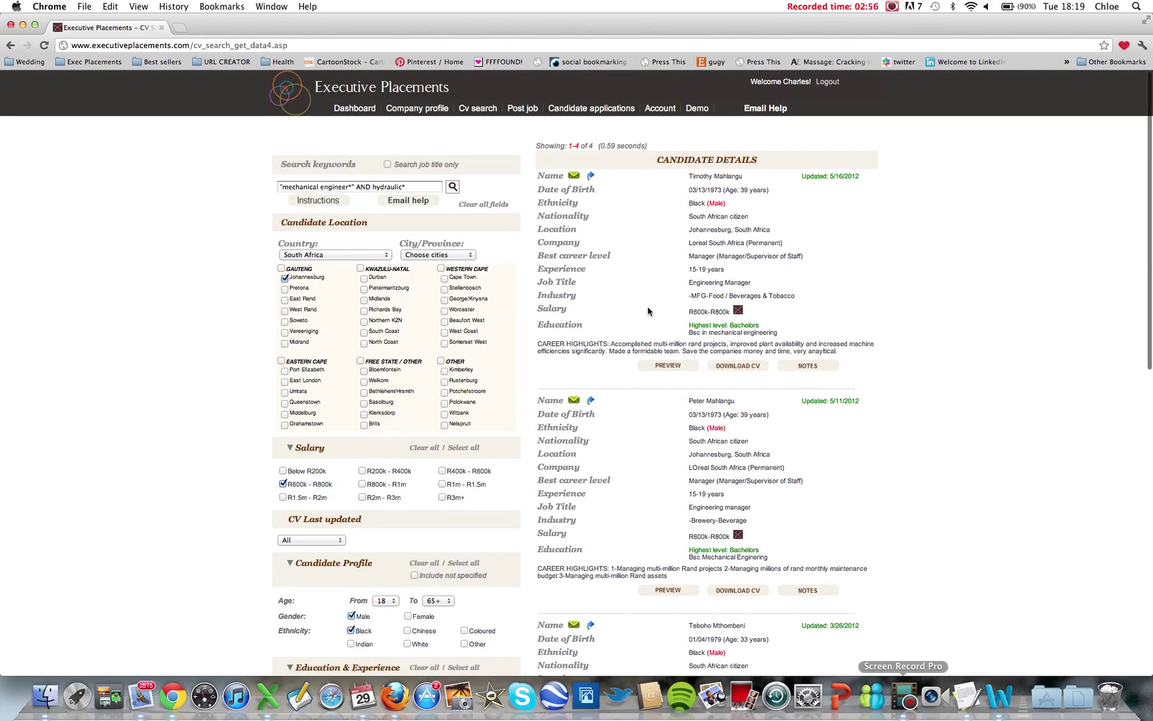
Step: Clear all search fields and run the keyword search "risk analyst*" AND derivatives, copied from the TextEdit notes
left_click(466, 205)
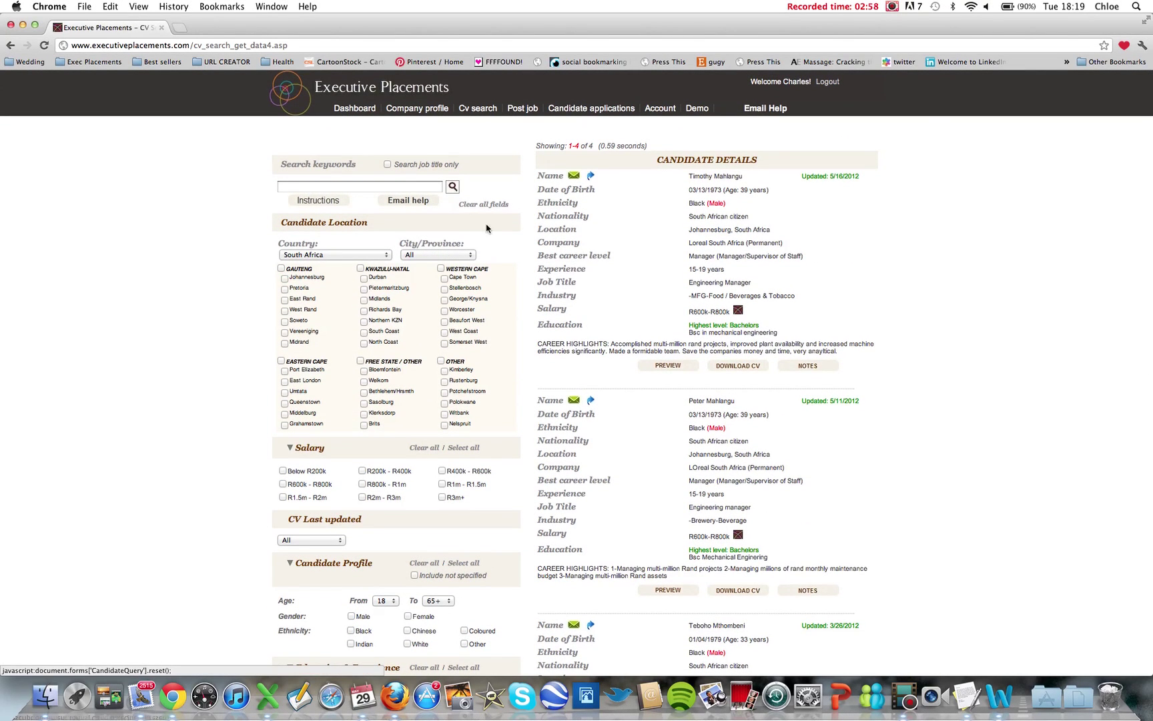
left_click(967, 696)
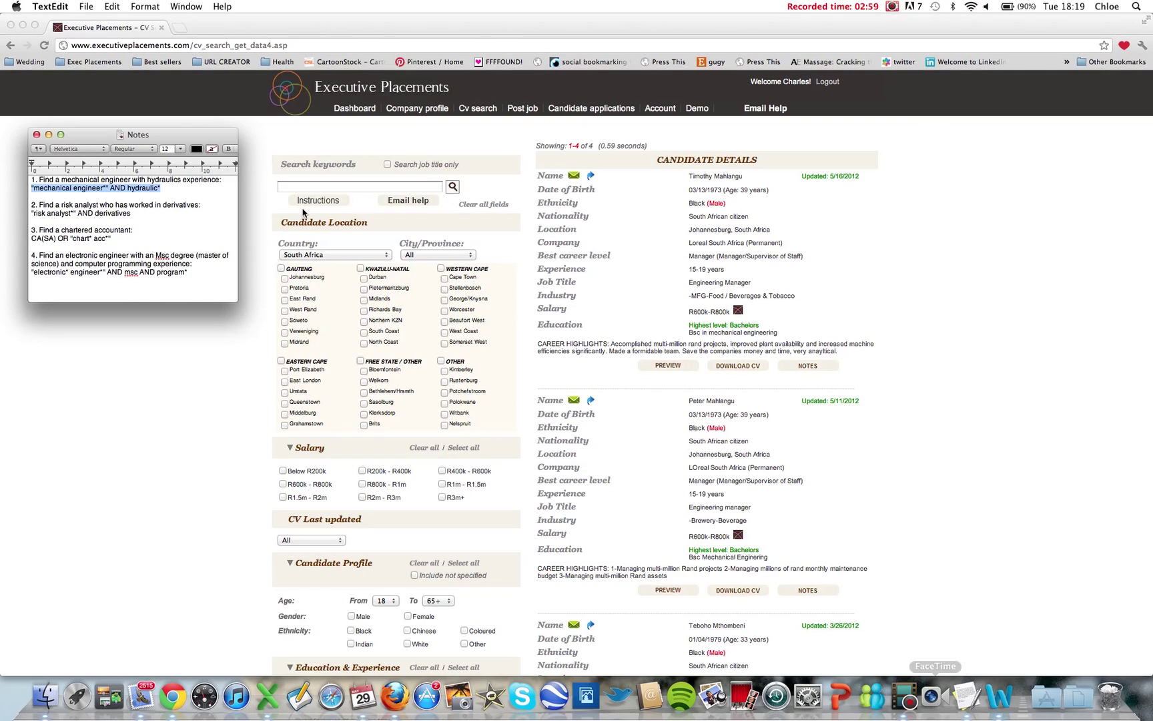
left_click(156, 224)
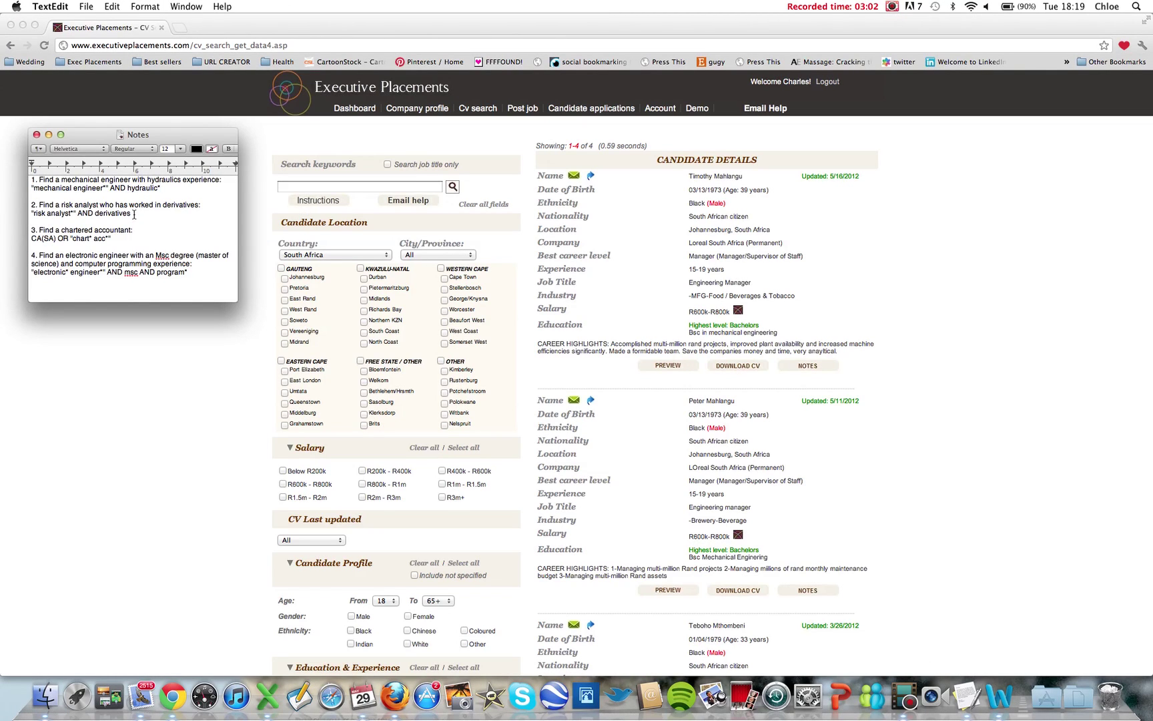
left_click_drag(134, 214, 24, 215)
key("super+c")
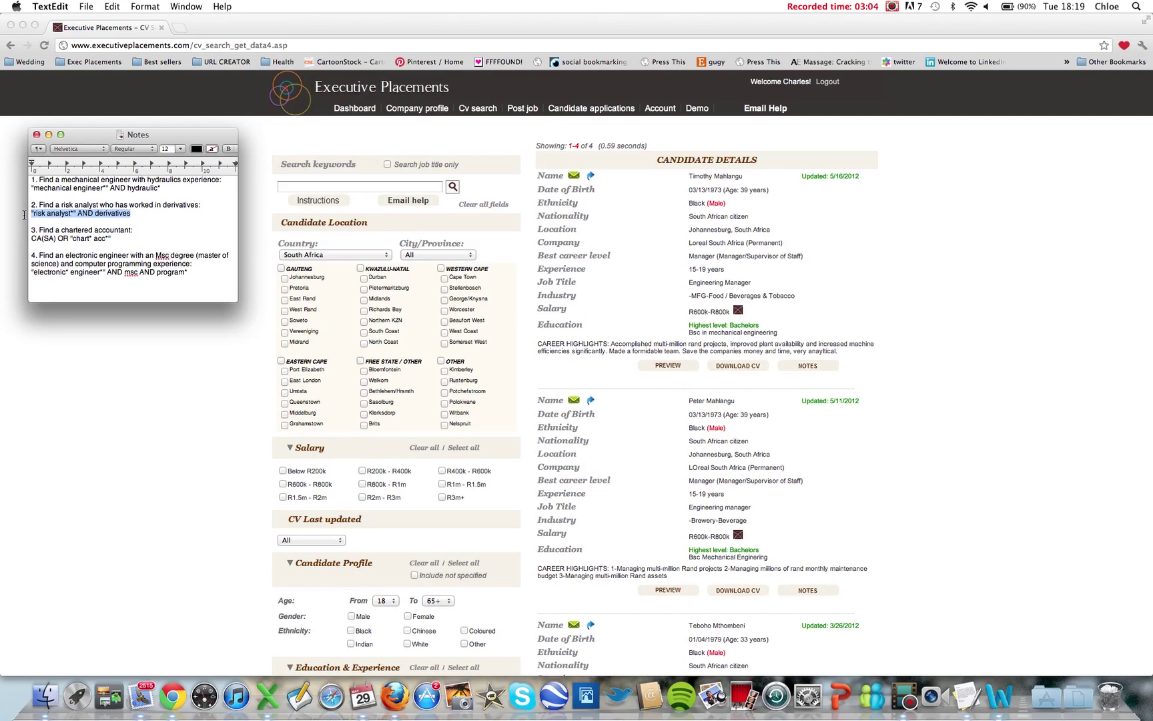
left_click(286, 187)
key("super+v")
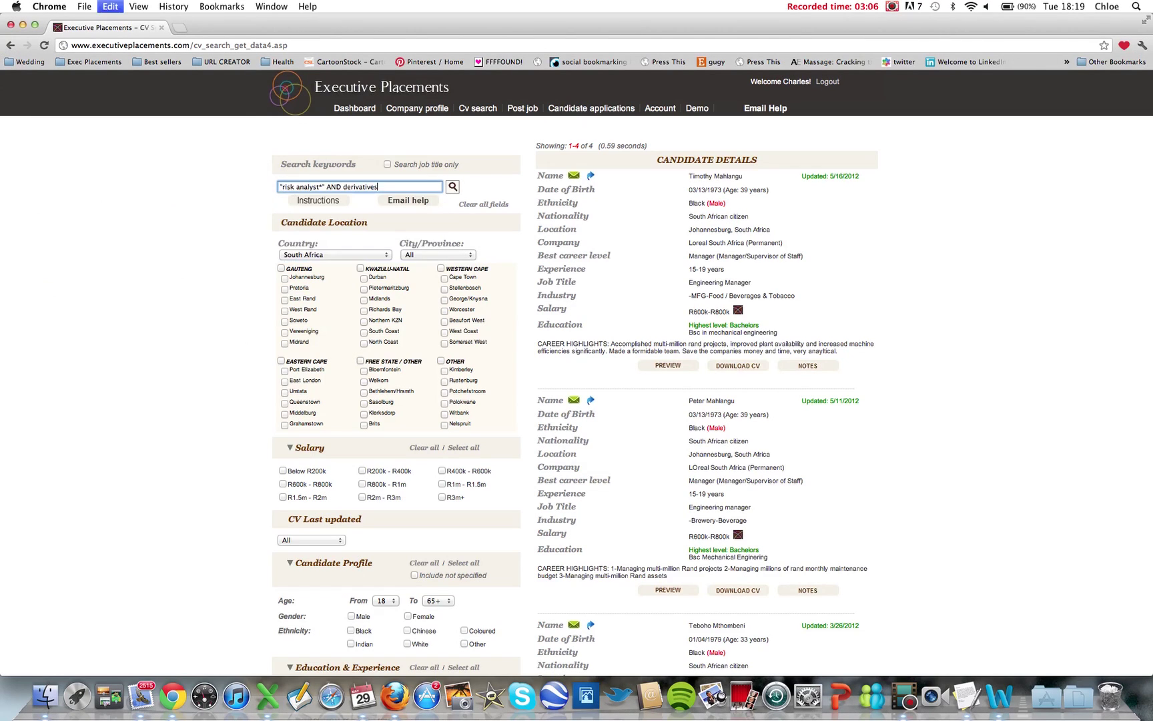
key("Return")
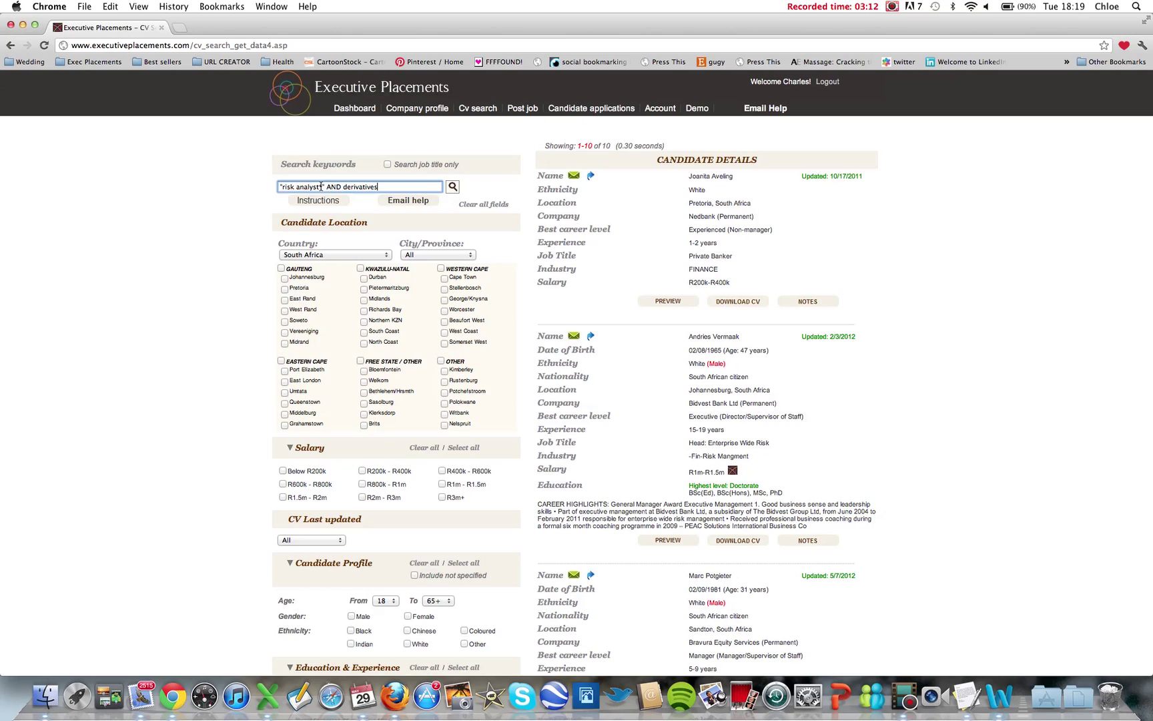
Step: Preview the first risk analyst candidate's CV, check the highlighted keywords, and close the preview
left_click_drag(325, 187, 278, 187)
left_click(333, 187)
left_click(668, 301)
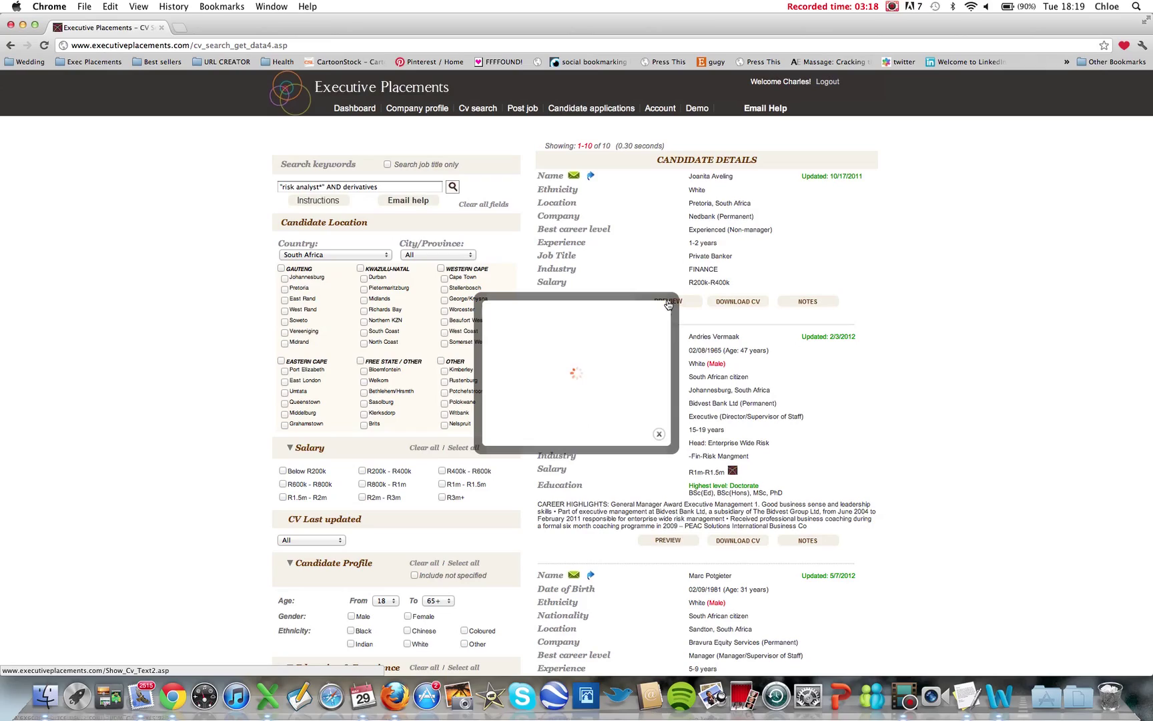
scroll(549, 477, "down", 10)
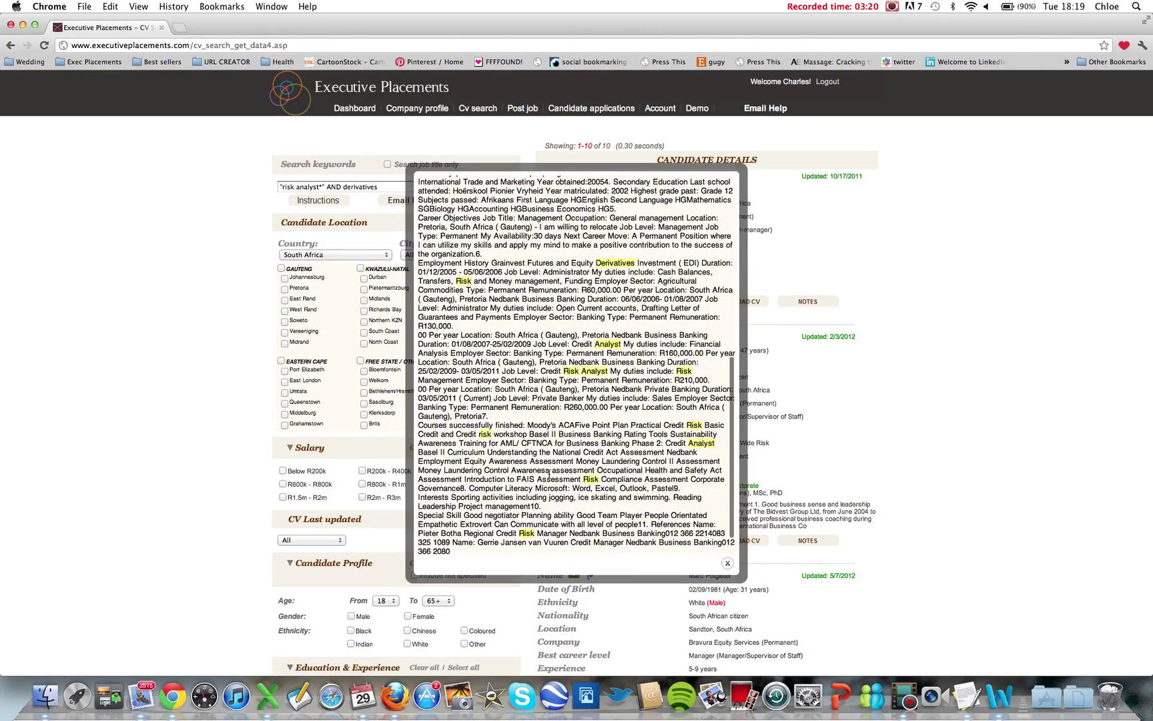
left_click(408, 302)
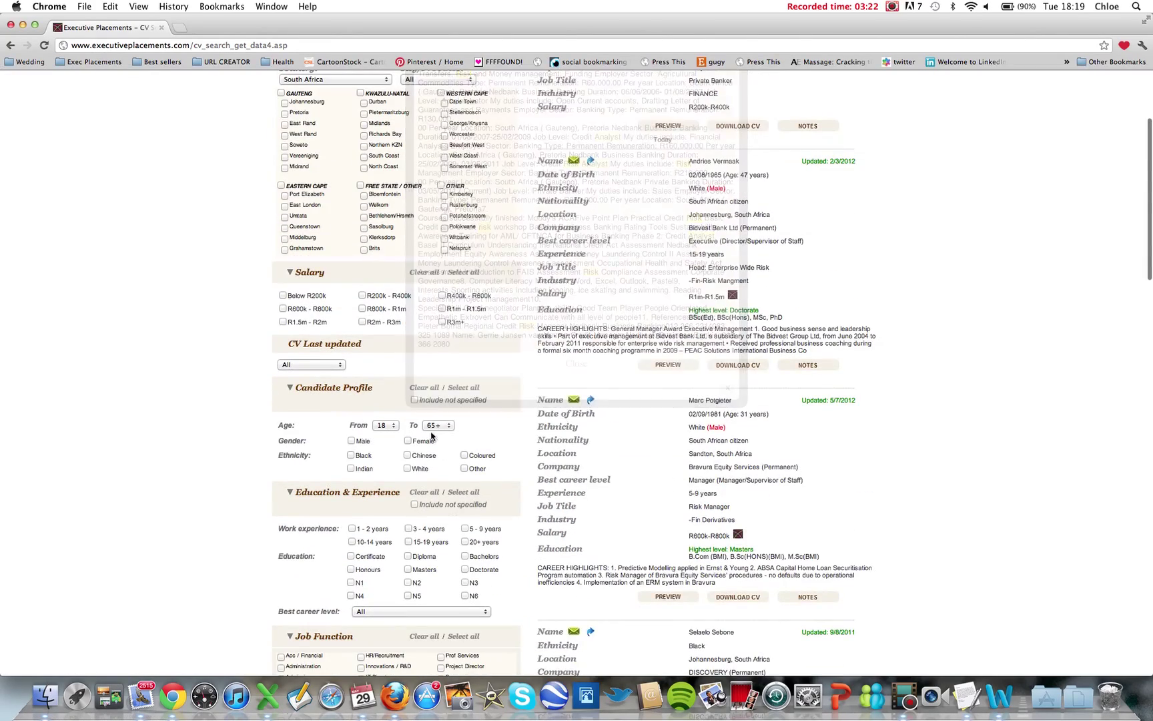
scroll(357, 438, "up", 5)
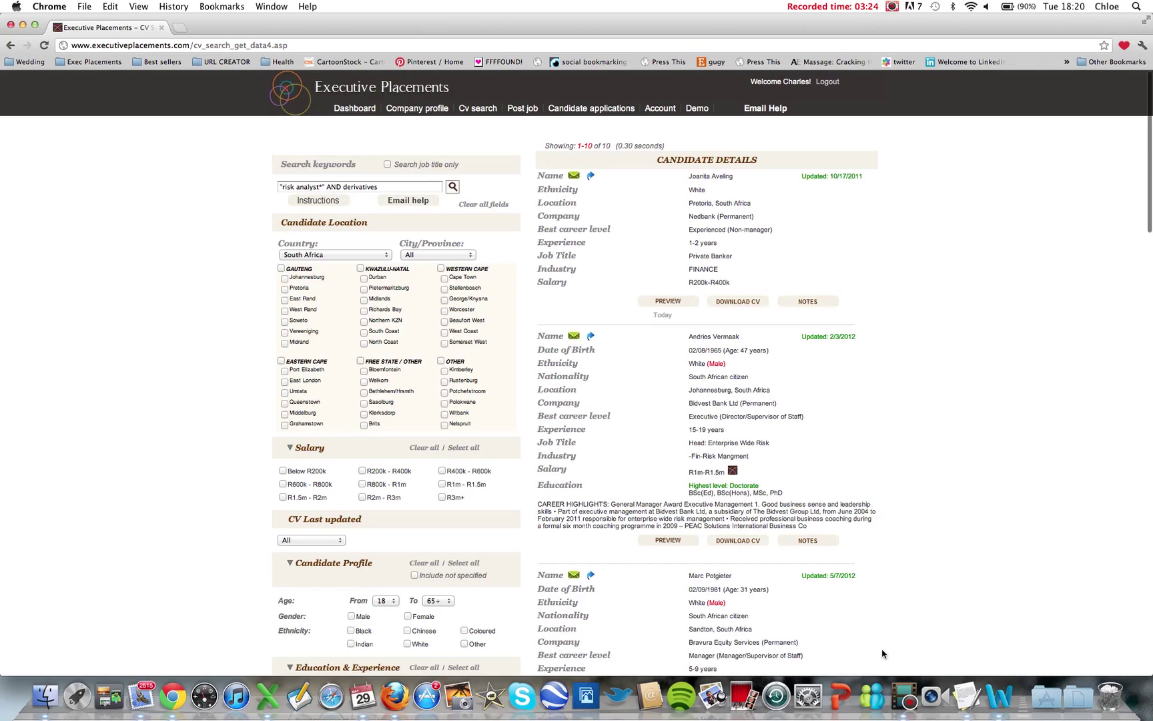
Step: Copy the chartered accountant query CA(SA) OR "chart* acc*" from the TextEdit notes and run it as the keyword search in Chrome
left_click(965, 701)
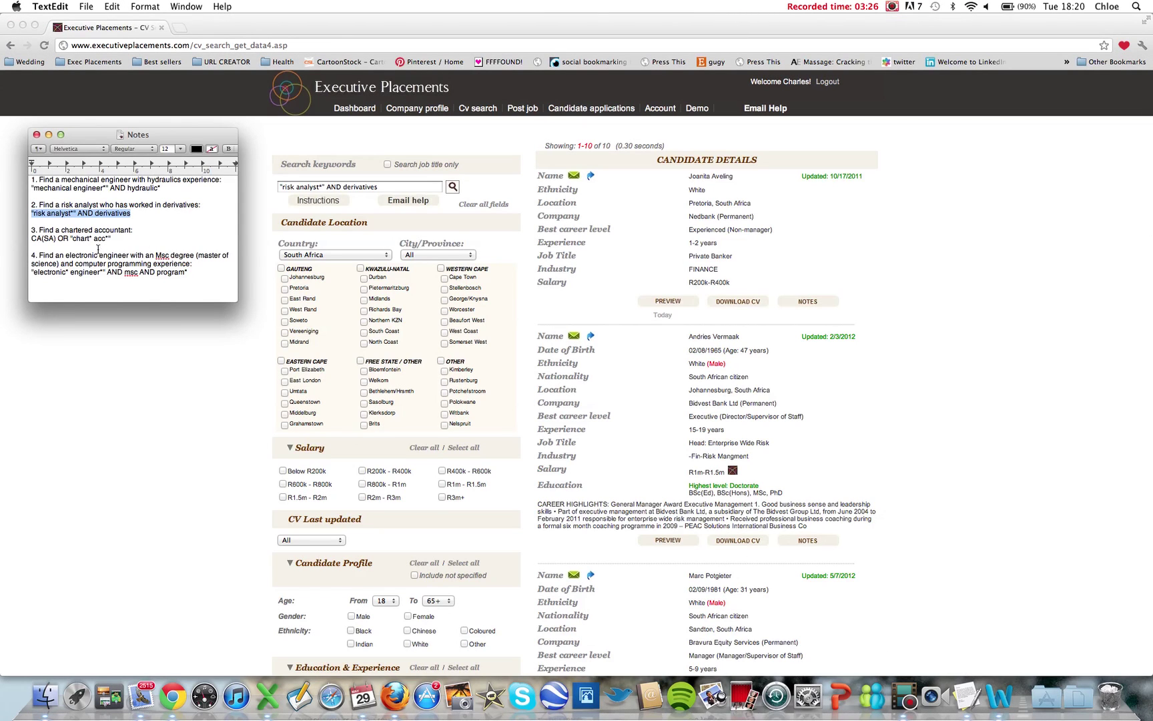
left_click_drag(120, 237, 22, 235)
key("super+c")
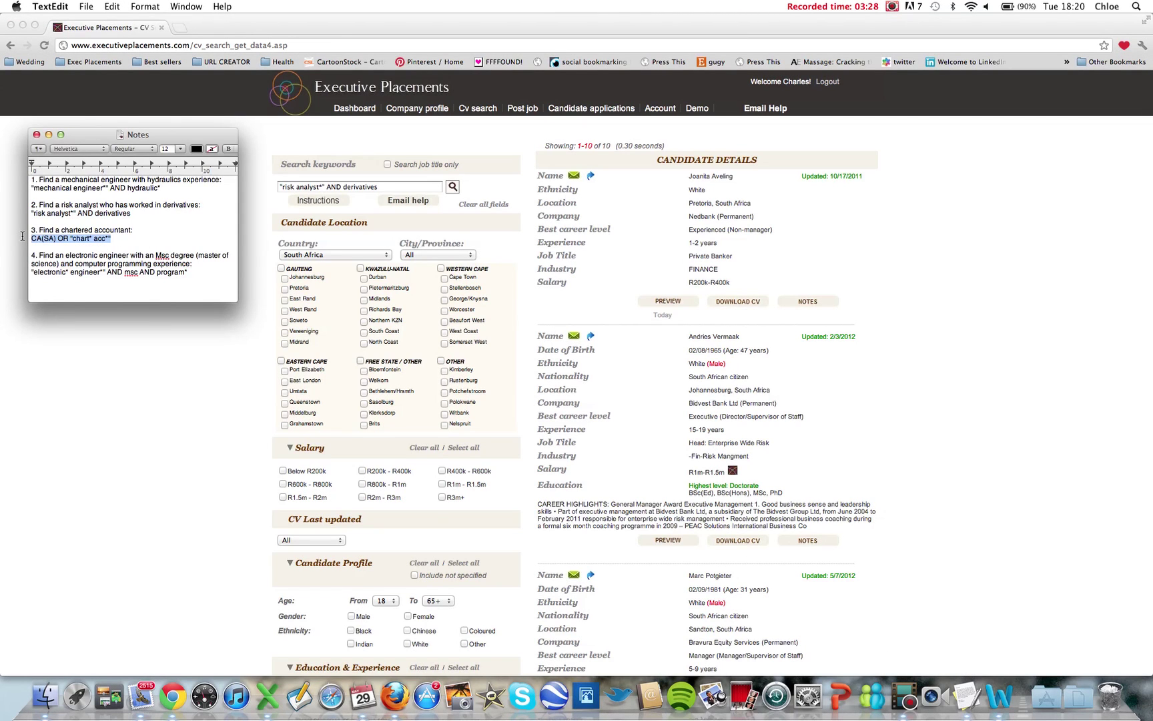
left_click(327, 185)
key("super+a")
key("super+v")
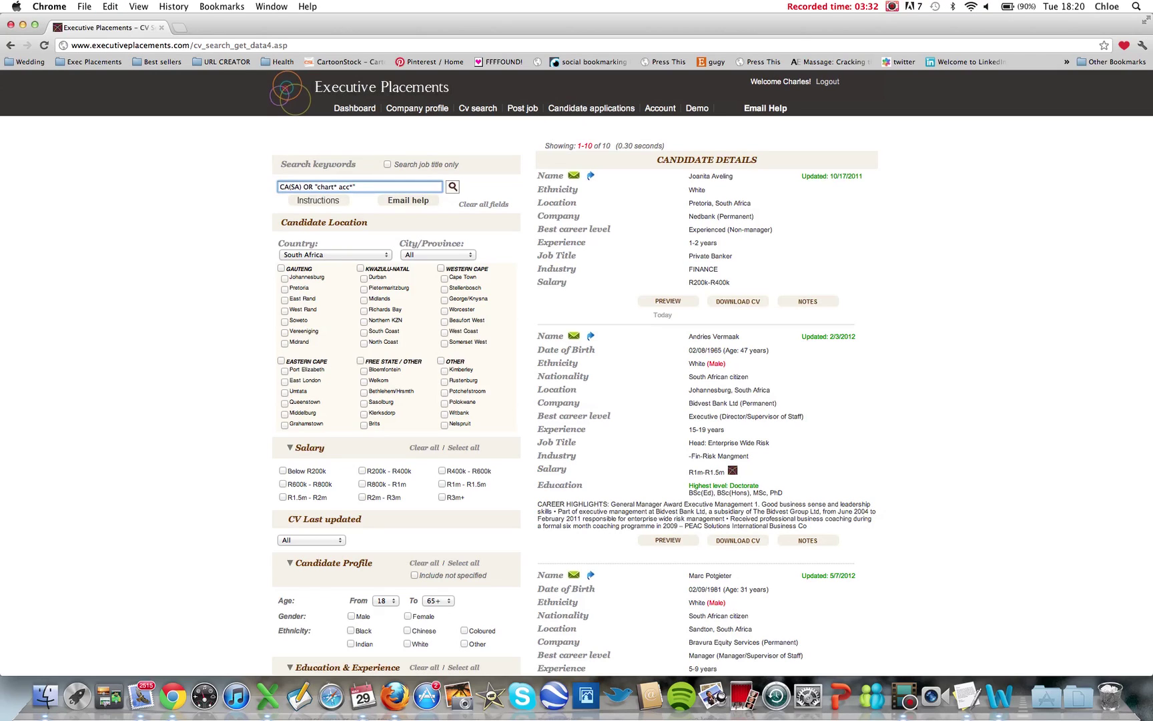
key("Return")
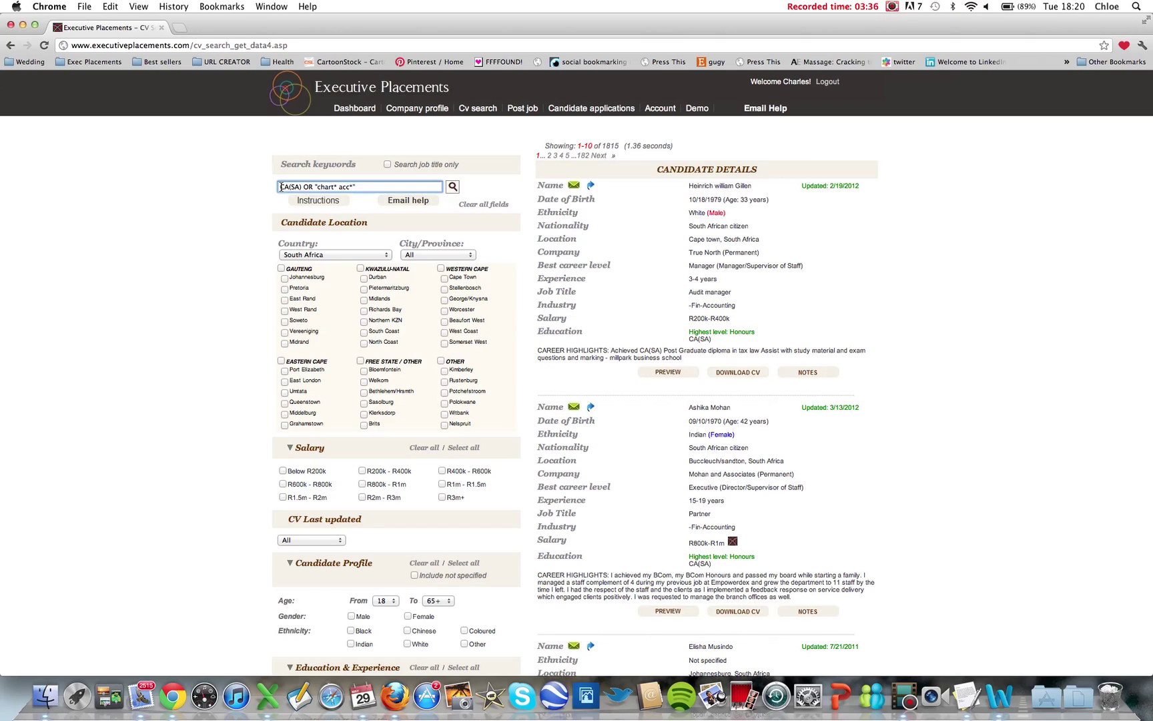
Step: Replace the wildcard phrase in the keywords with the full phrase and search for CA(SA) OR "chartered accountant"
left_click(302, 187)
left_click(335, 187)
triple_click(320, 188)
left_click(320, 188)
left_click_drag(335, 187, 401, 342)
type("ard")
type("ed accountant")
key("Return")
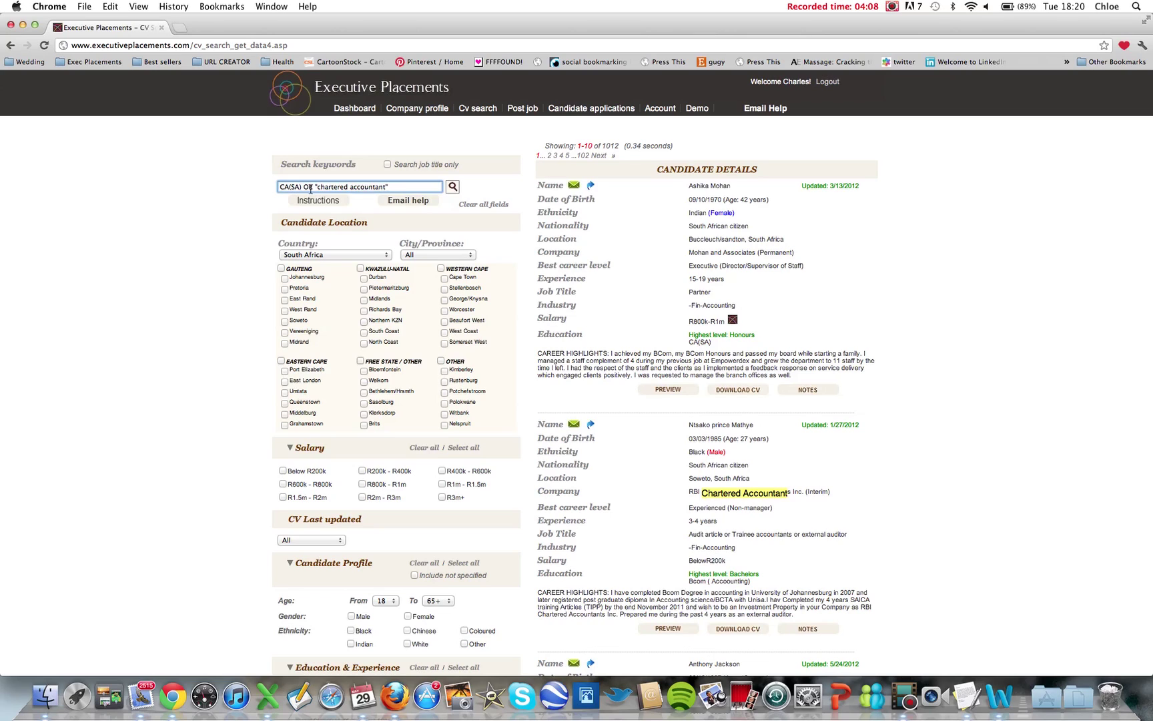
Step: Reduce the keywords to chartered accountant and restrict the search to job titles only
left_click_drag(321, 186, 299, 146)
key("BackSpace")
left_click(388, 164)
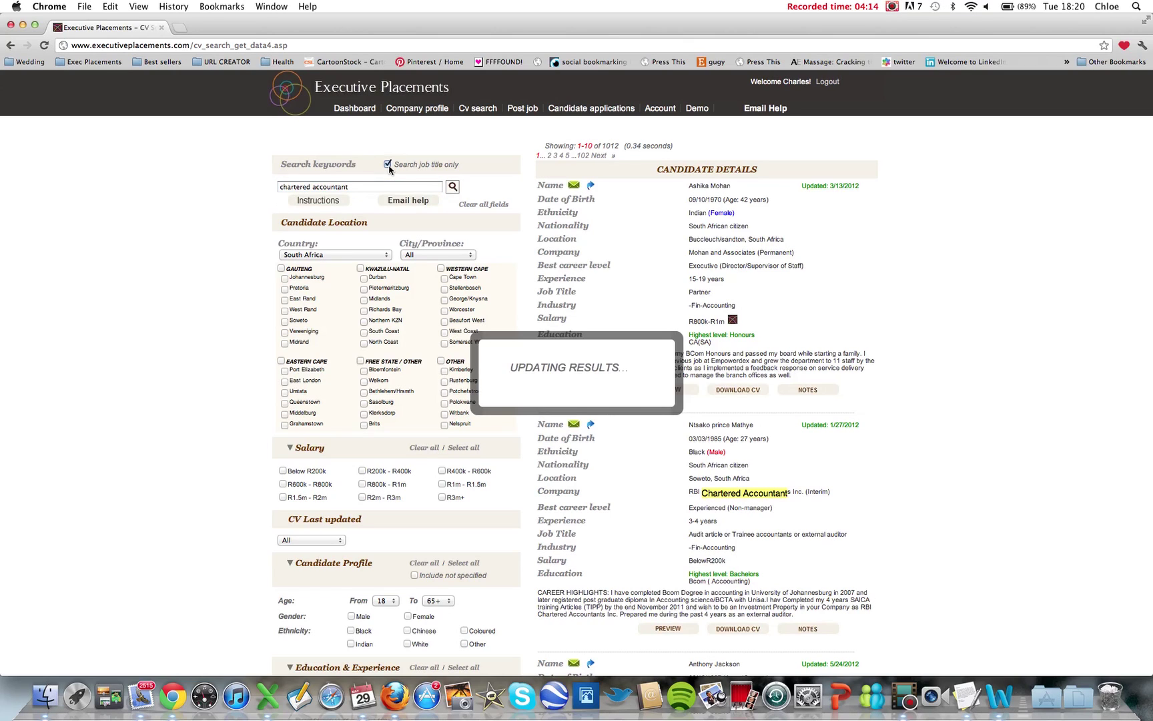
Step: Replace the keywords with CA(SA) and run the job-title-only search
triple_click(361, 187)
type("CA9")
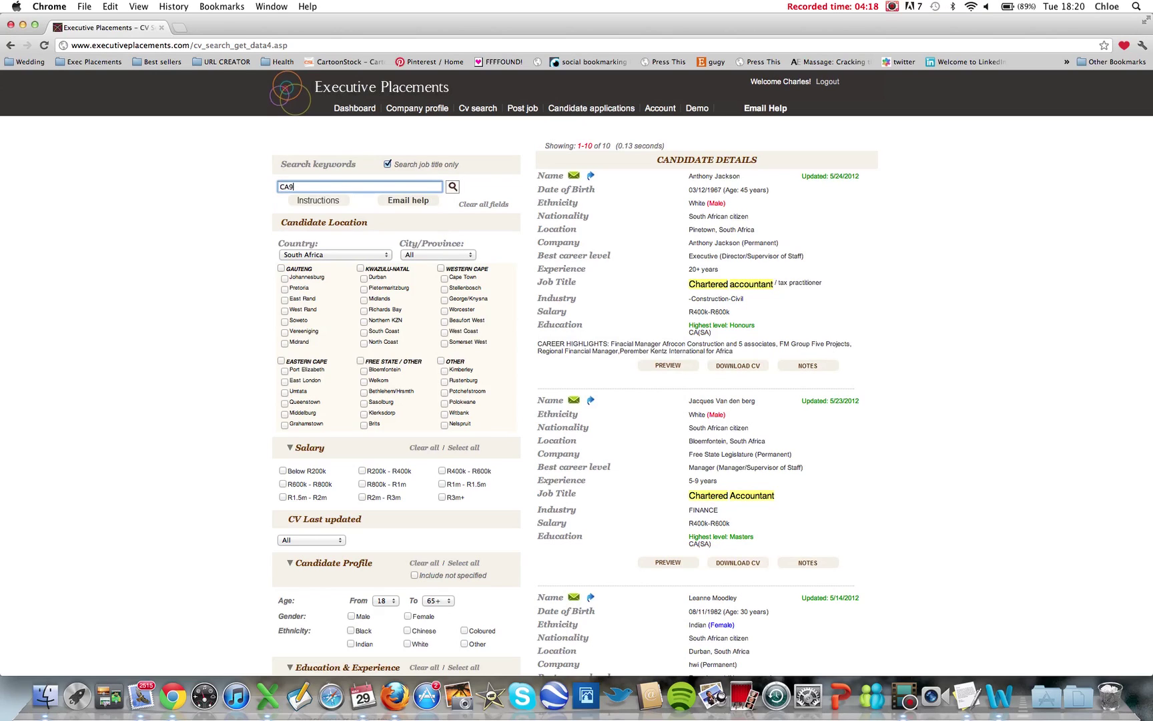
type("SA")
key("BackSpace")
key("BackSpace")
key("BackSpace")
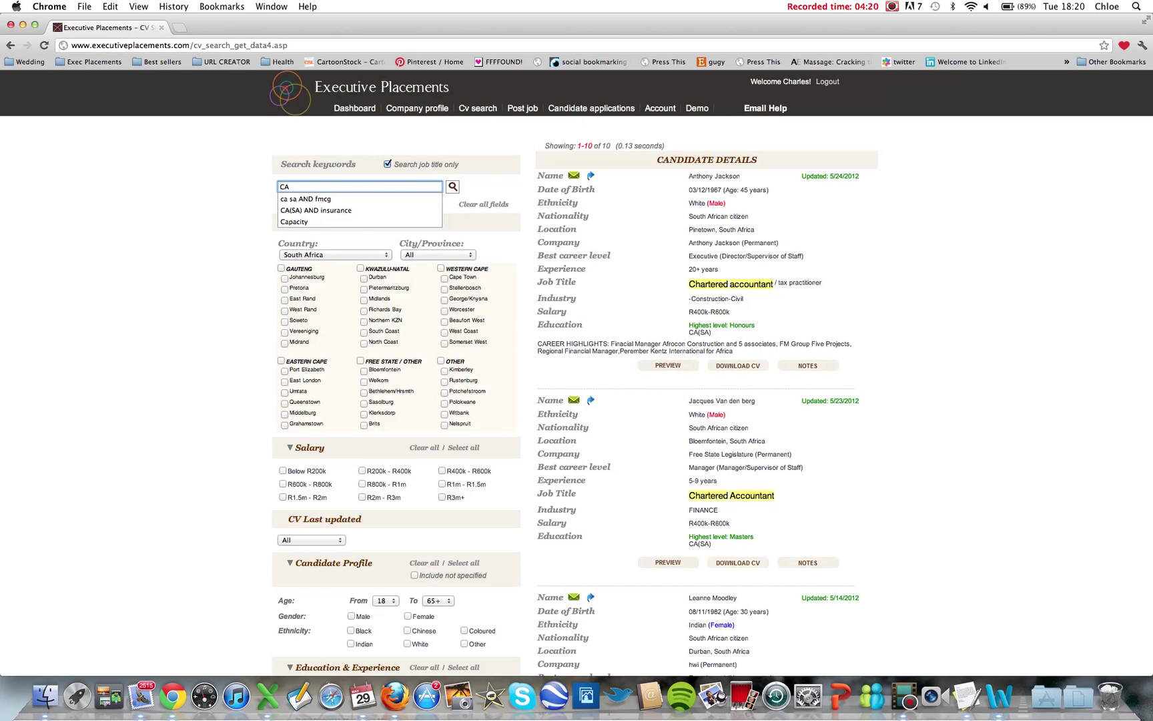
type("(SA)")
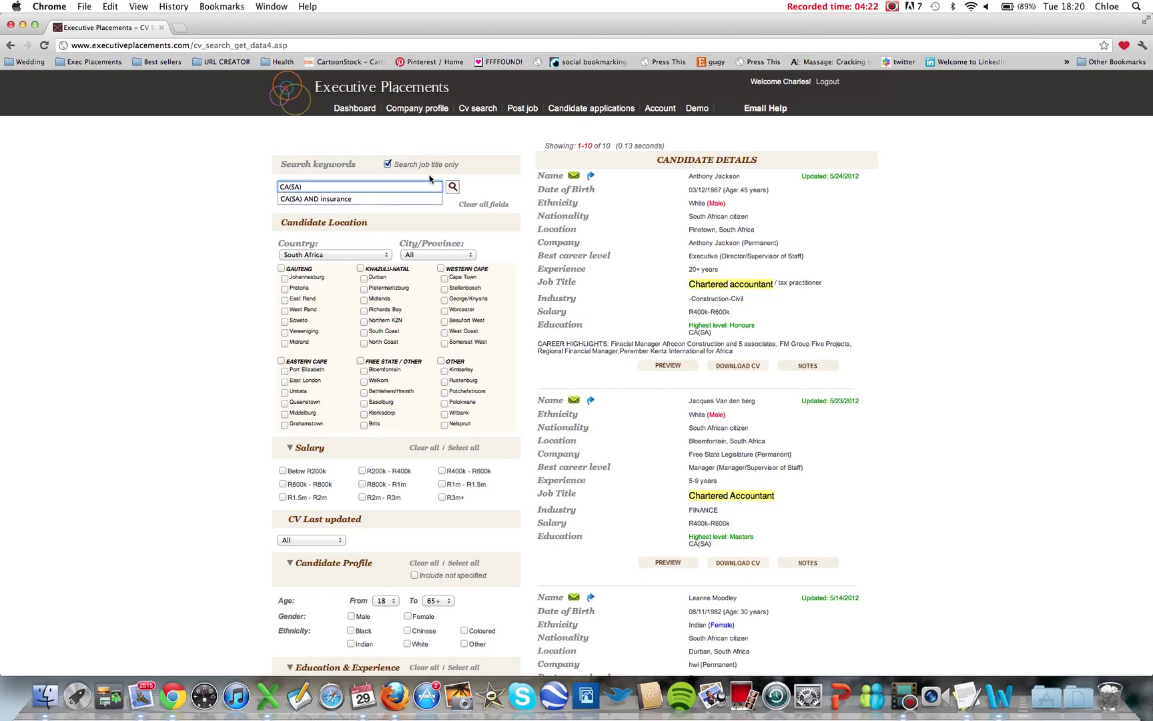
key("Return")
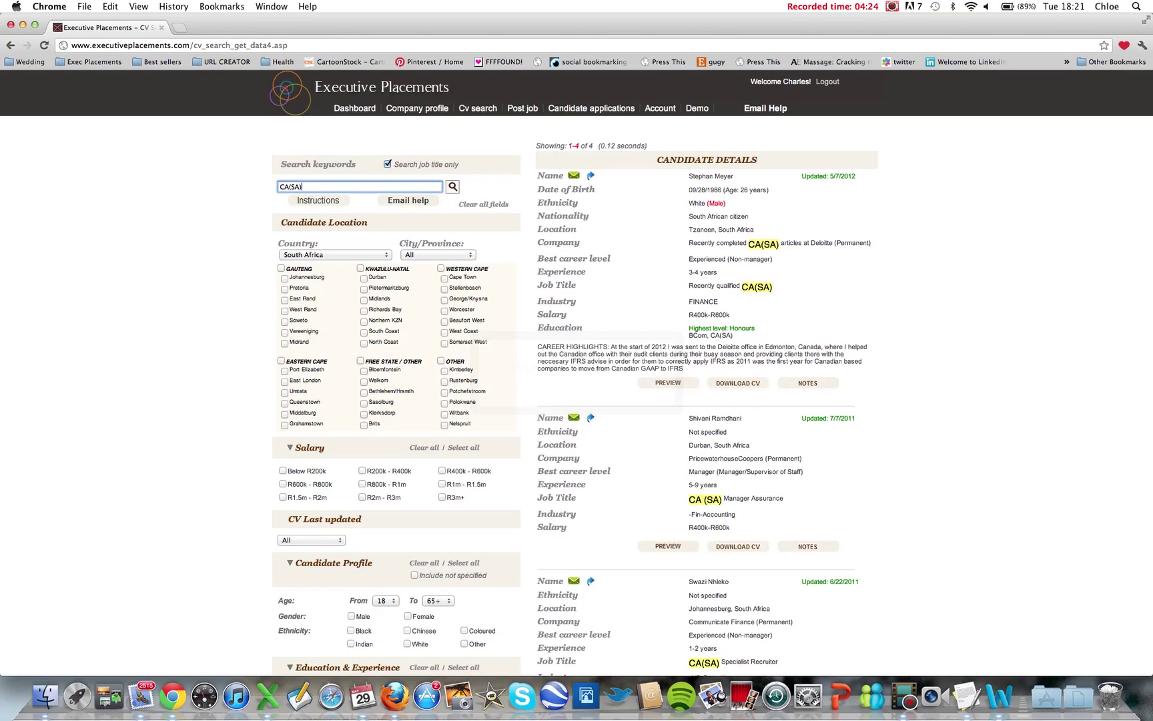
Step: Extend the job title query to CA(SA) OR "Chartered acc*" and run the search
type("OE")
type("R")
type(" \"Chartered acc*")
key("Return")
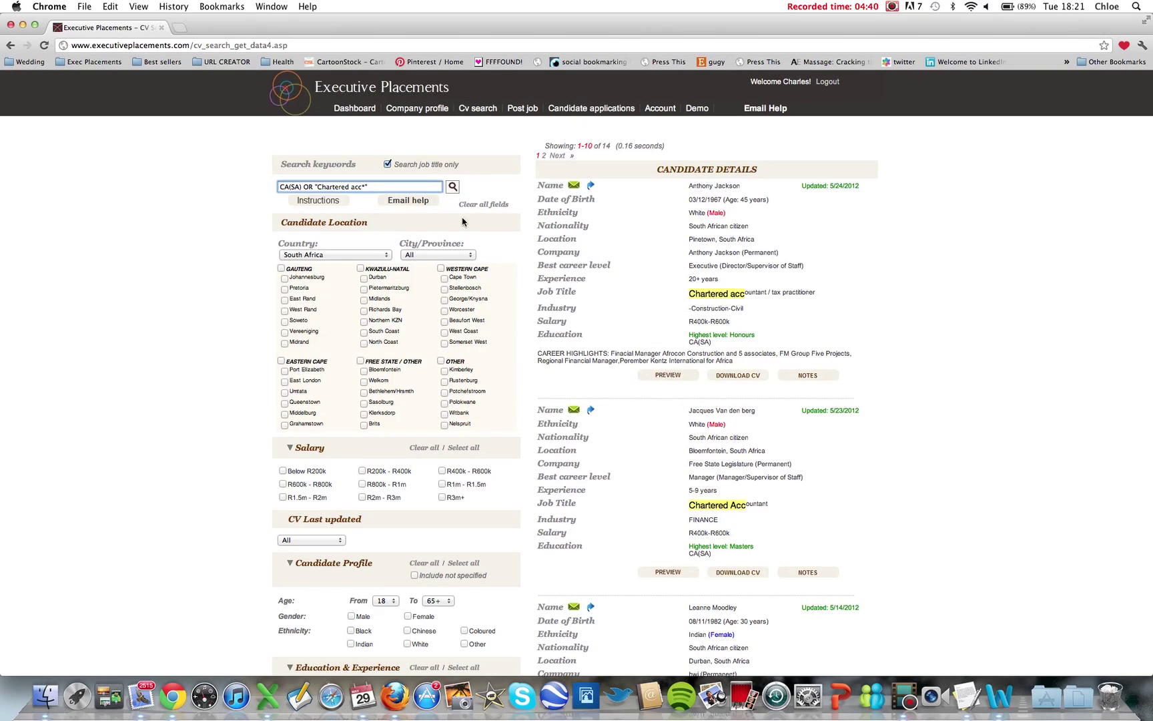
Step: Clear all search fields and run the keyword search "electronic* engineer*" AND msc AND program*, copied from the TextEdit notes
left_click(983, 709)
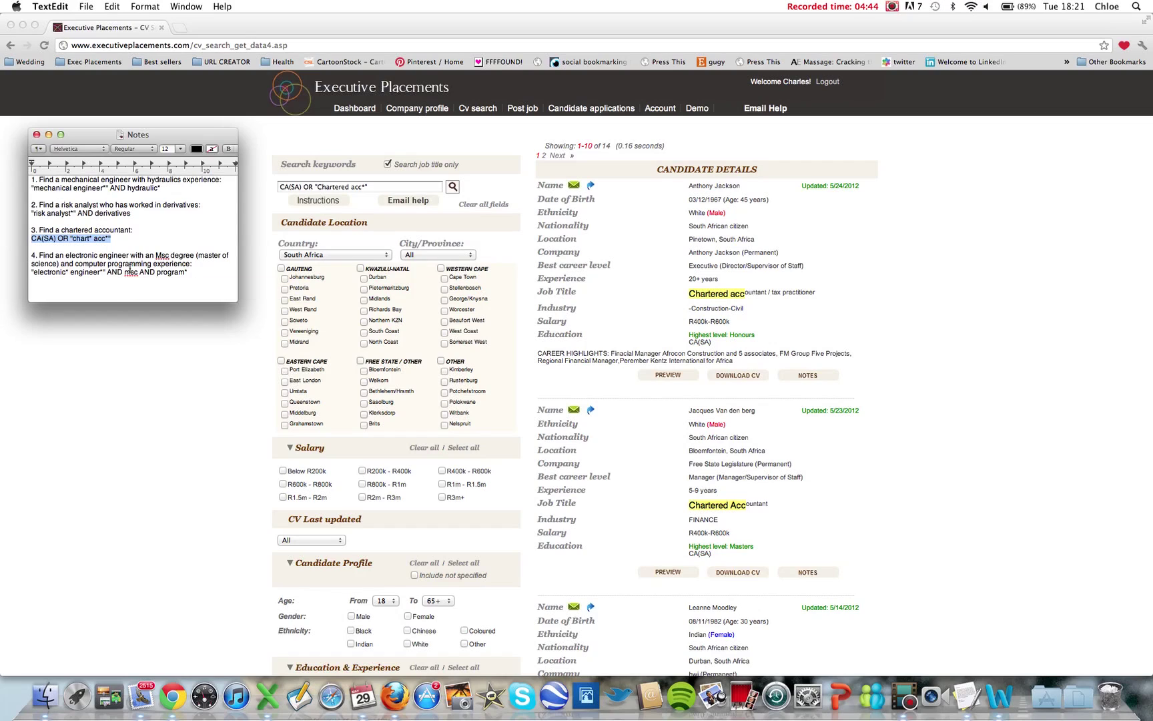
left_click(103, 253)
left_click_drag(193, 272, 12, 271)
key("super+c")
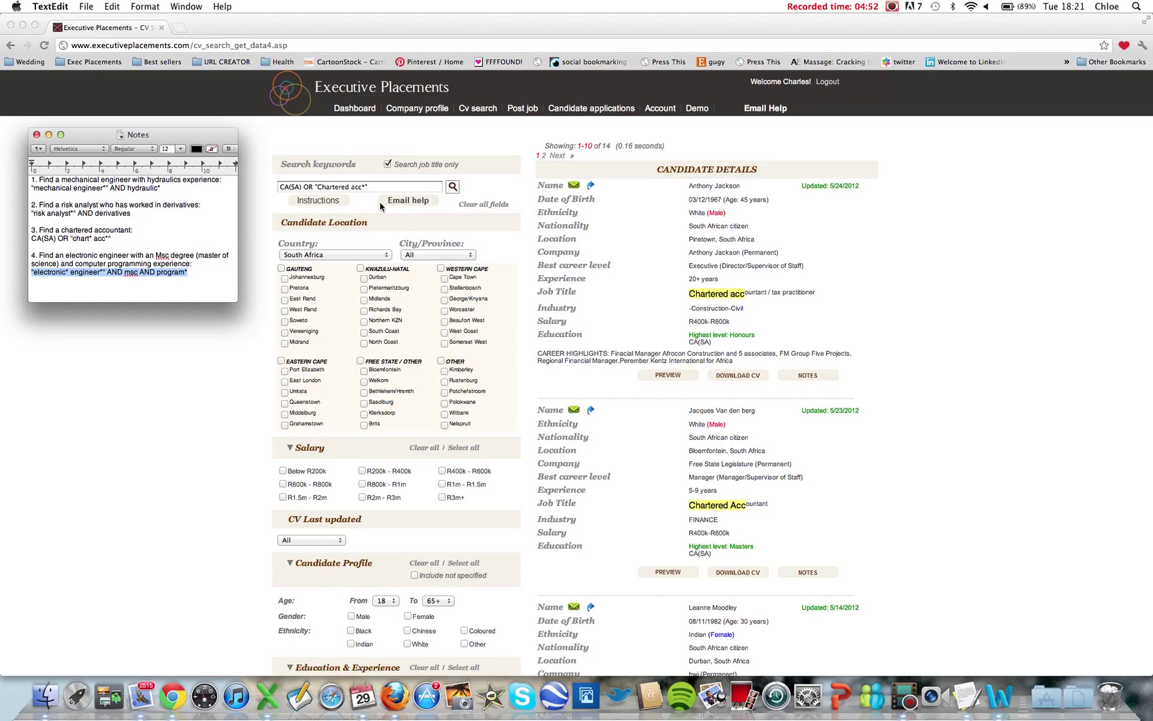
left_click(465, 191)
left_click(492, 204)
left_click(399, 187)
key("super+v")
key("Return")
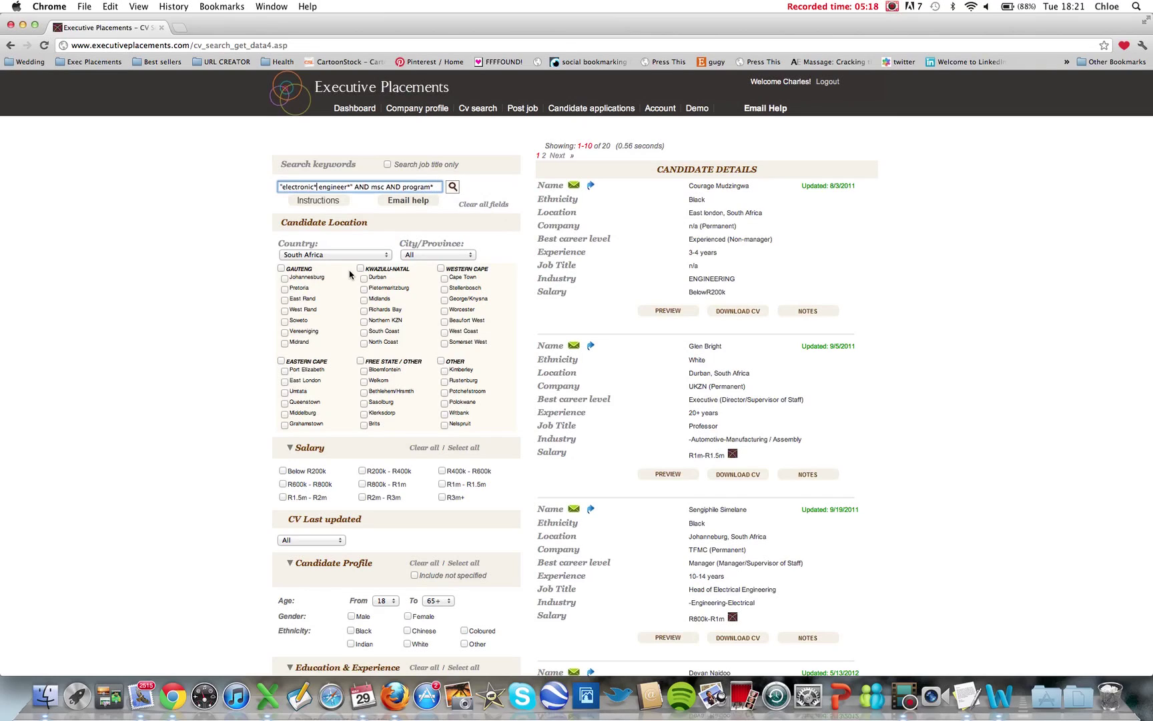
Step: Limit the electronic engineer results to CVs updated in the last month and look over the remaining filter options
scroll(345, 399, "down", 5)
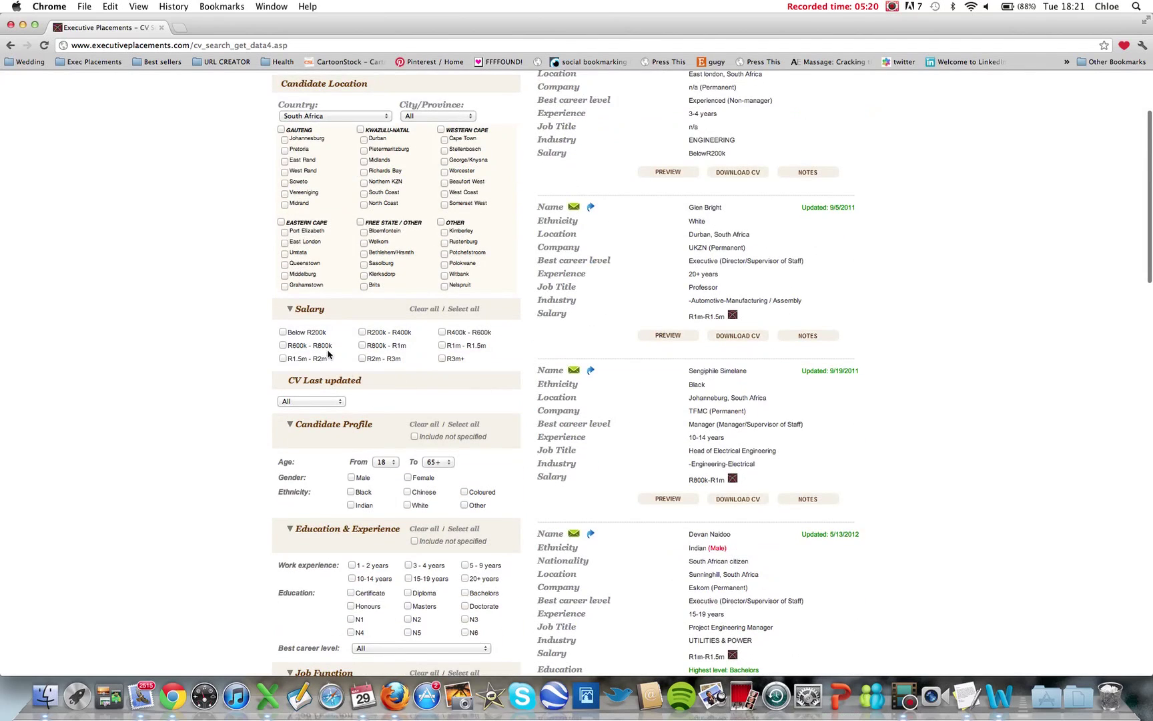
left_click(330, 406)
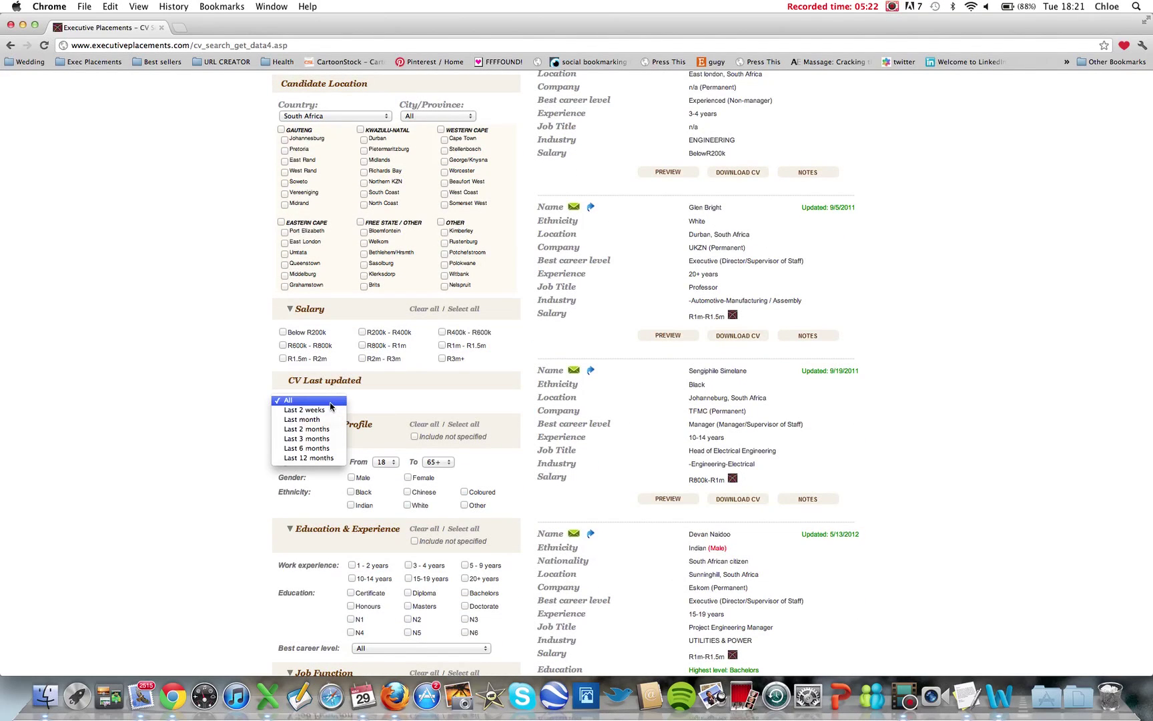
left_click(311, 421)
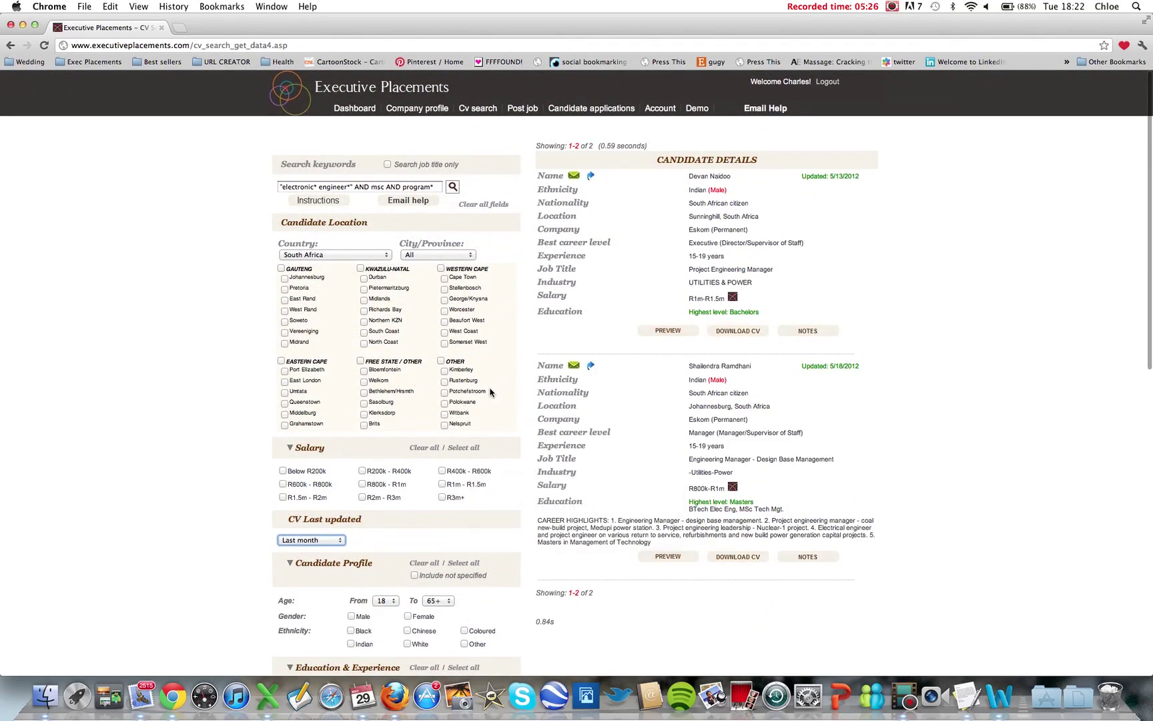
scroll(490, 392, "down", 4)
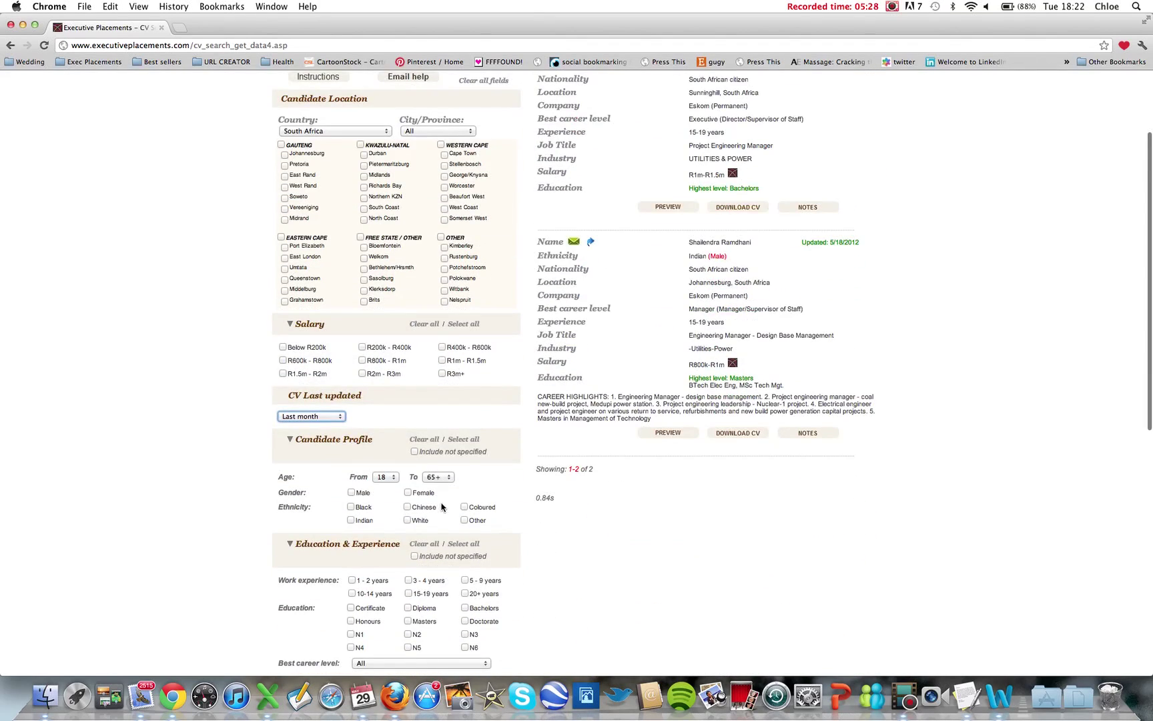
scroll(404, 553, "down", 5)
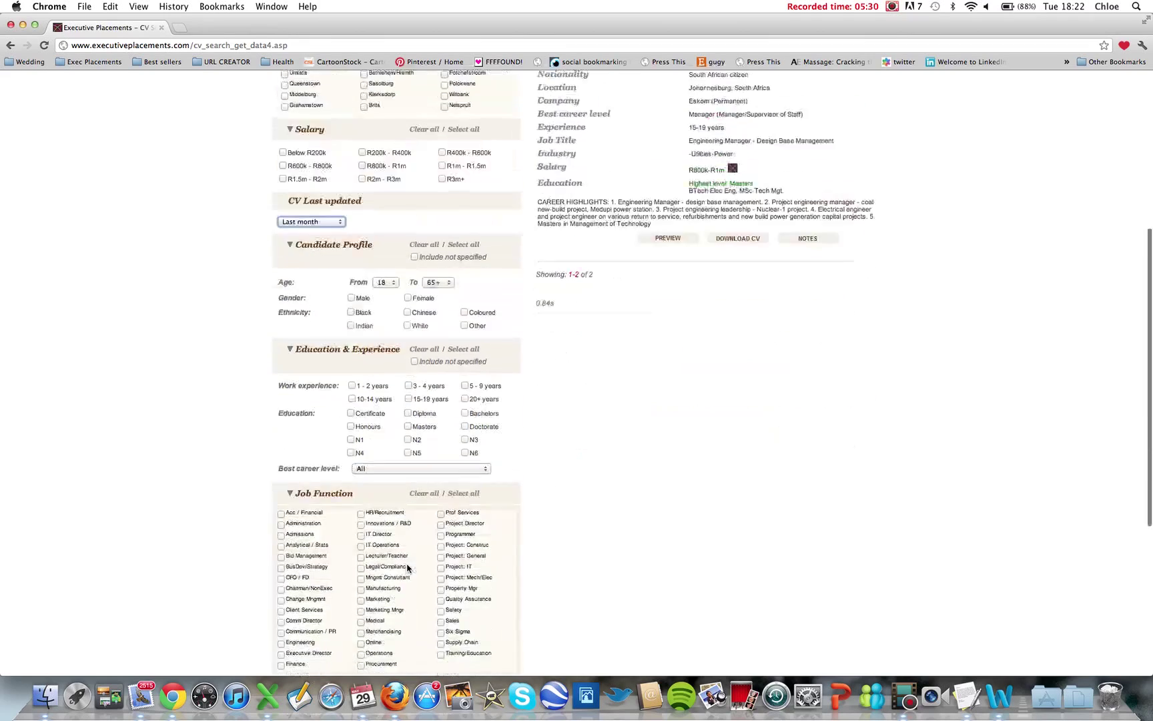
scroll(411, 564, "up", 9)
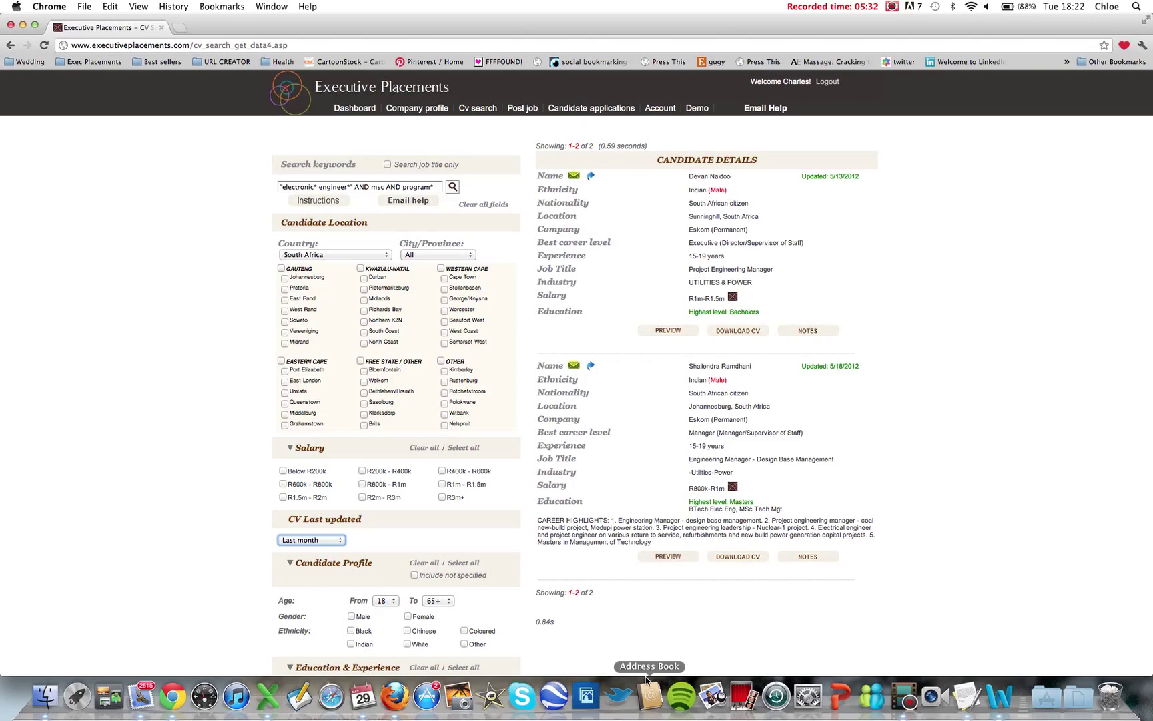